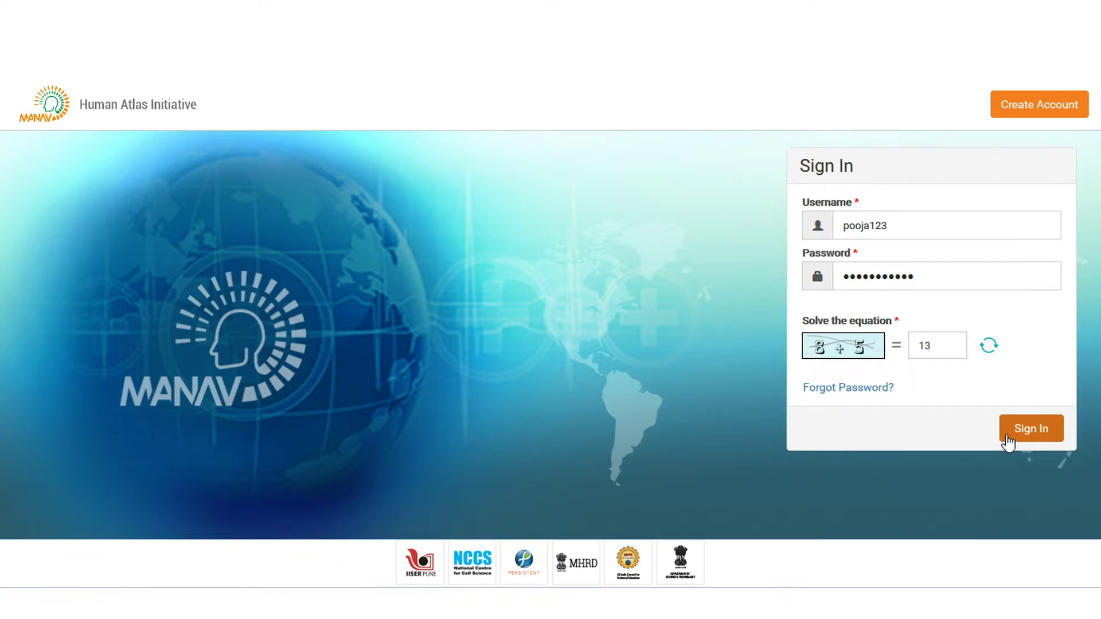
- Sign in and open document PMC2386539 from the table of current documents on the dashboard
left_click(1008, 440)
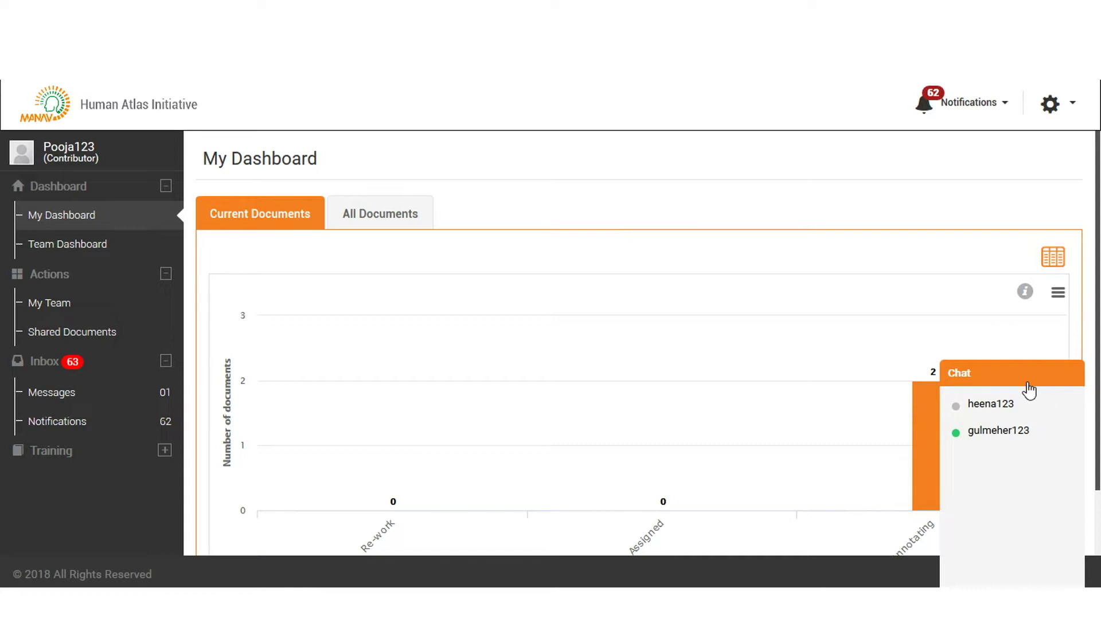
left_click(1029, 390)
left_click(929, 436)
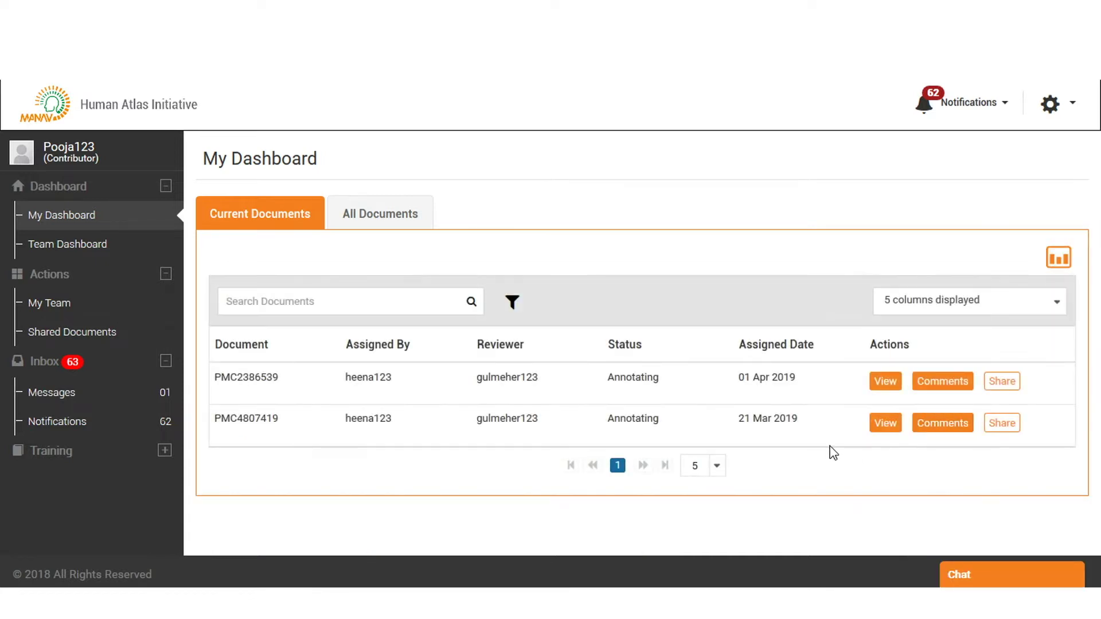
left_click(881, 381)
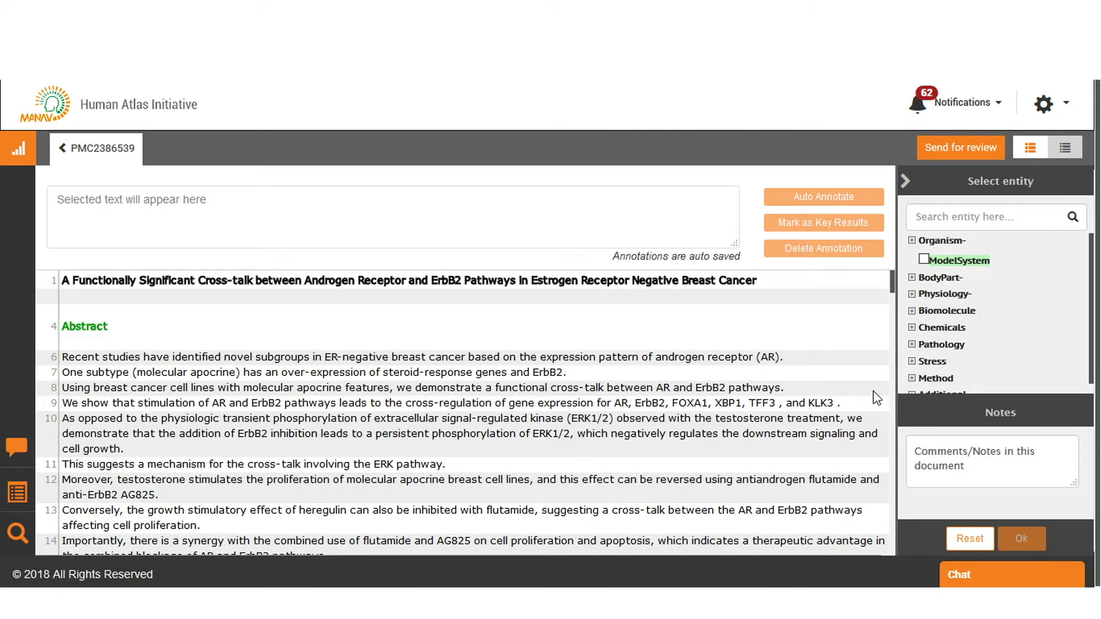
- View the original PMC article in the reading view and return to the annotation view
left_click(1067, 149)
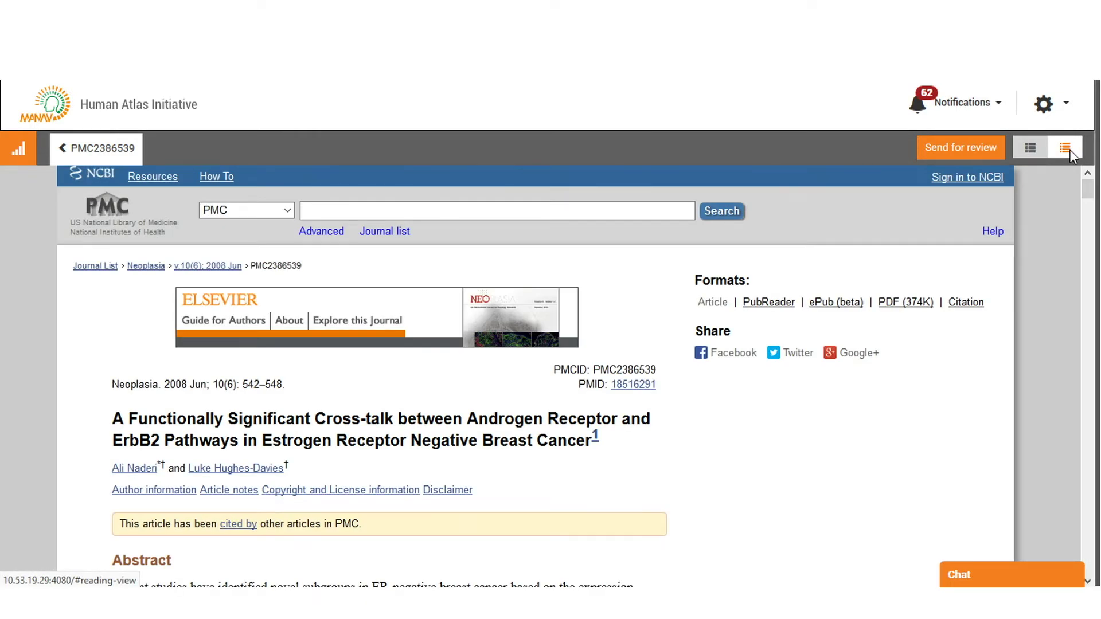
left_click(1035, 151)
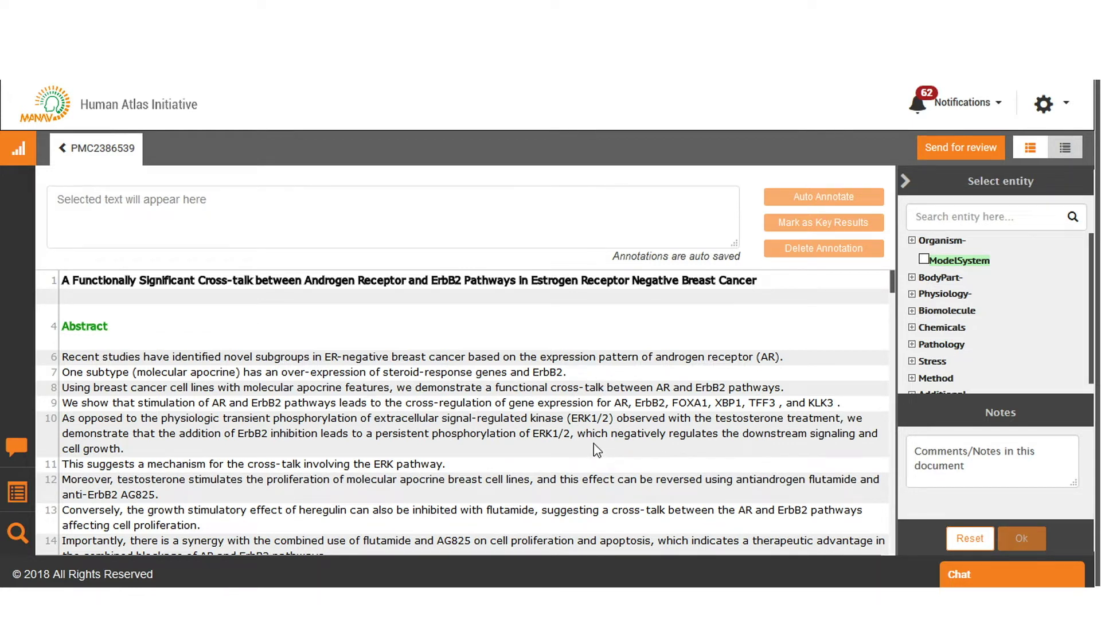
scroll(594, 444, "down", 2)
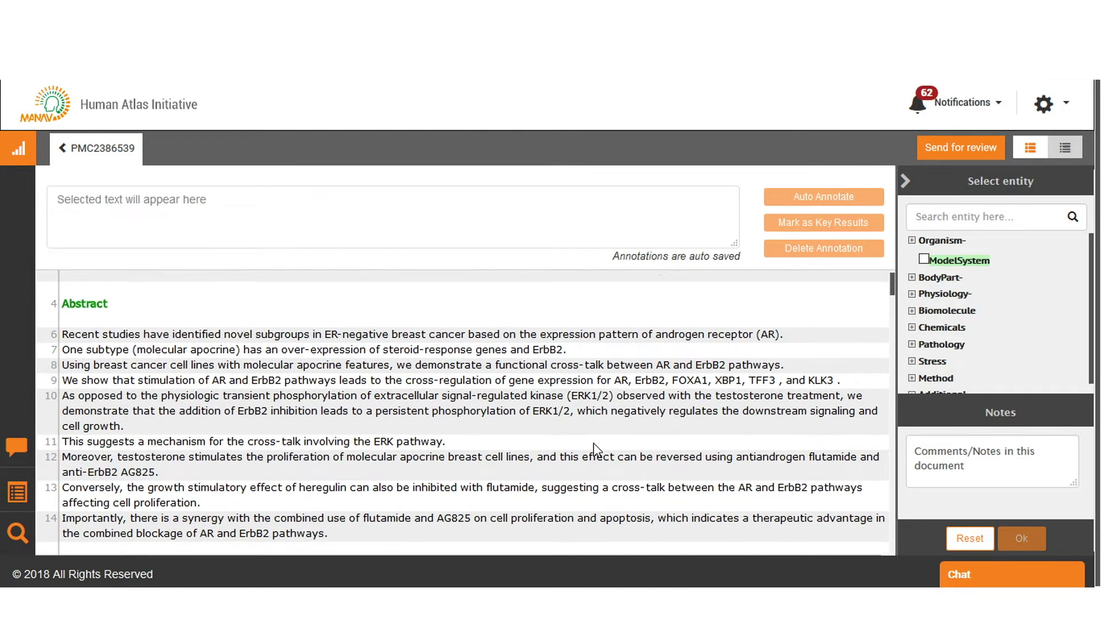
- Select the sentence on line 9 of the abstract and browse the entity categories, including Organism, Biomolecule and Chemicals
left_click_drag(66, 403, 836, 402)
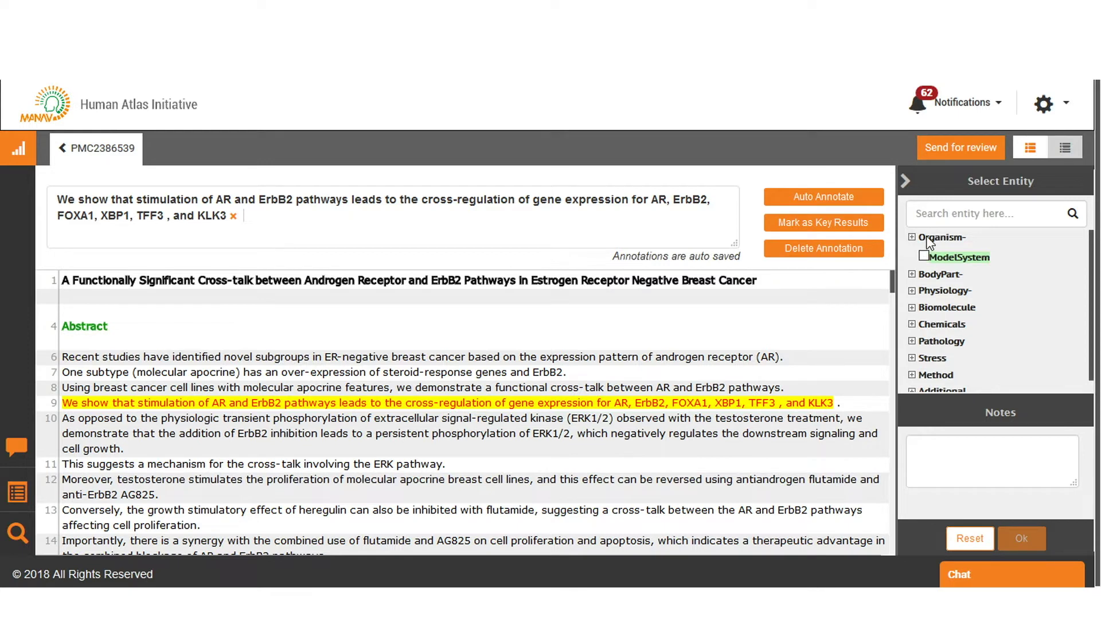
left_click(912, 238)
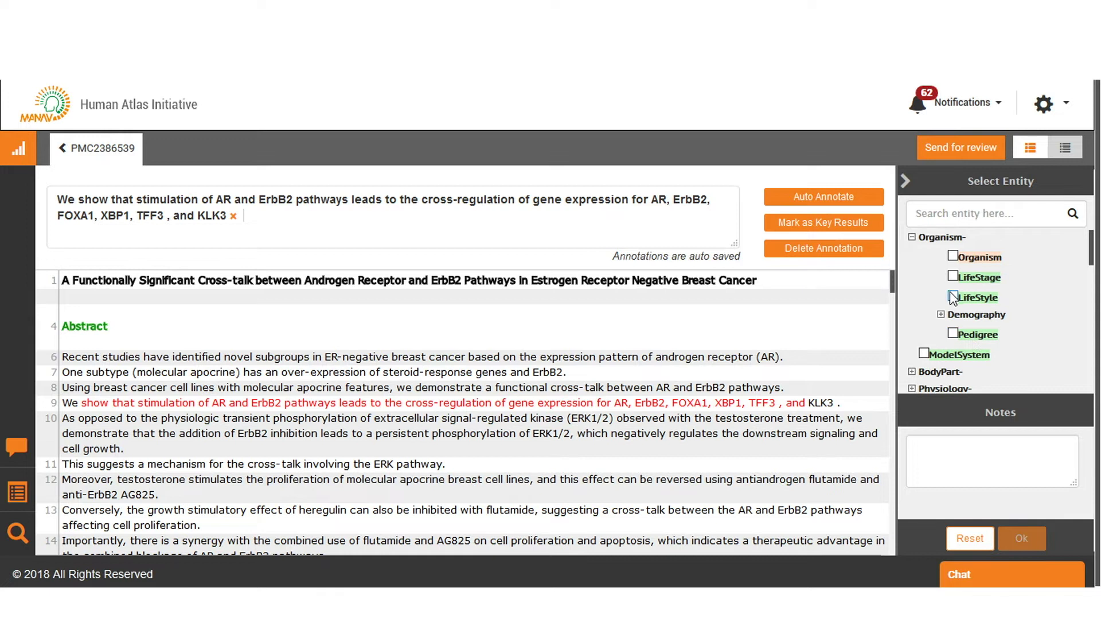
scroll(952, 296, "down", 5)
scroll(949, 293, "up", 2)
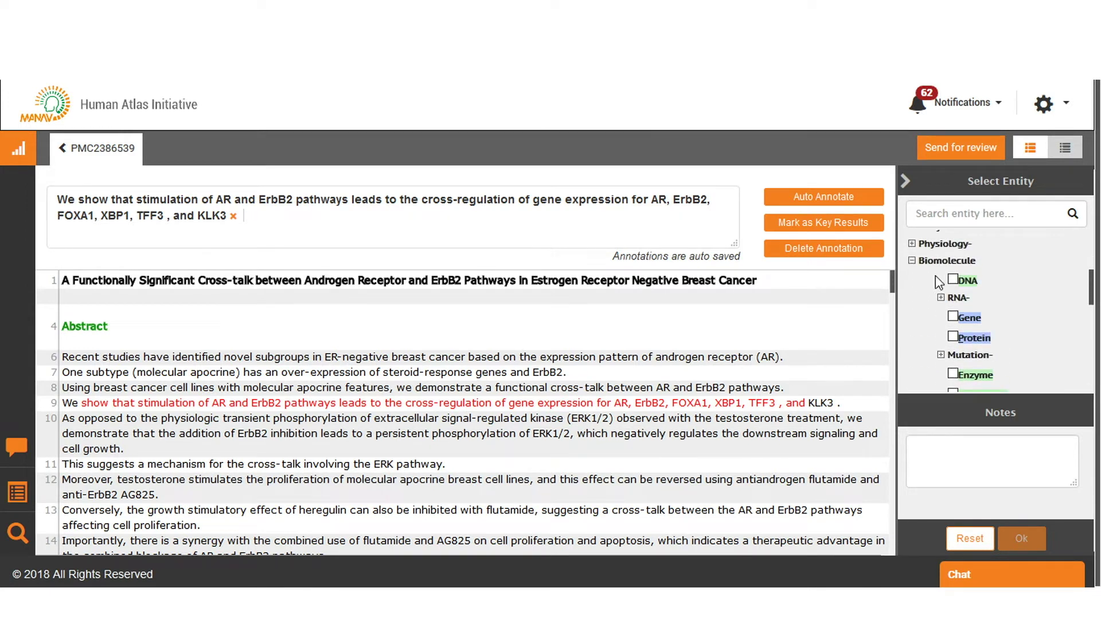
scroll(974, 330, "down", 3)
scroll(977, 332, "down", 5)
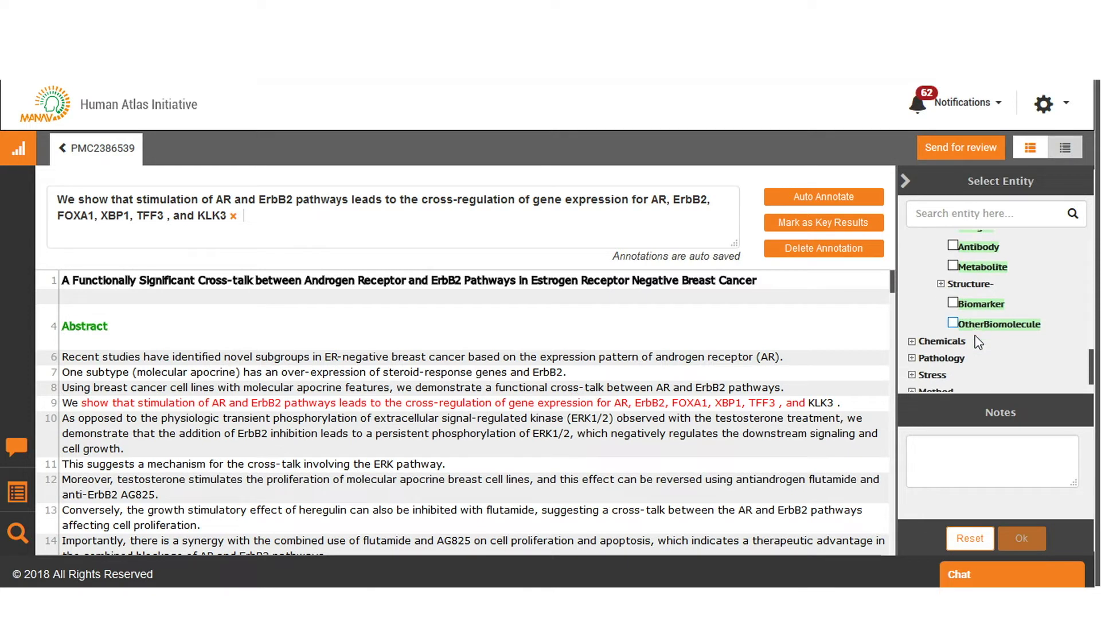
scroll(978, 351, "down", 1)
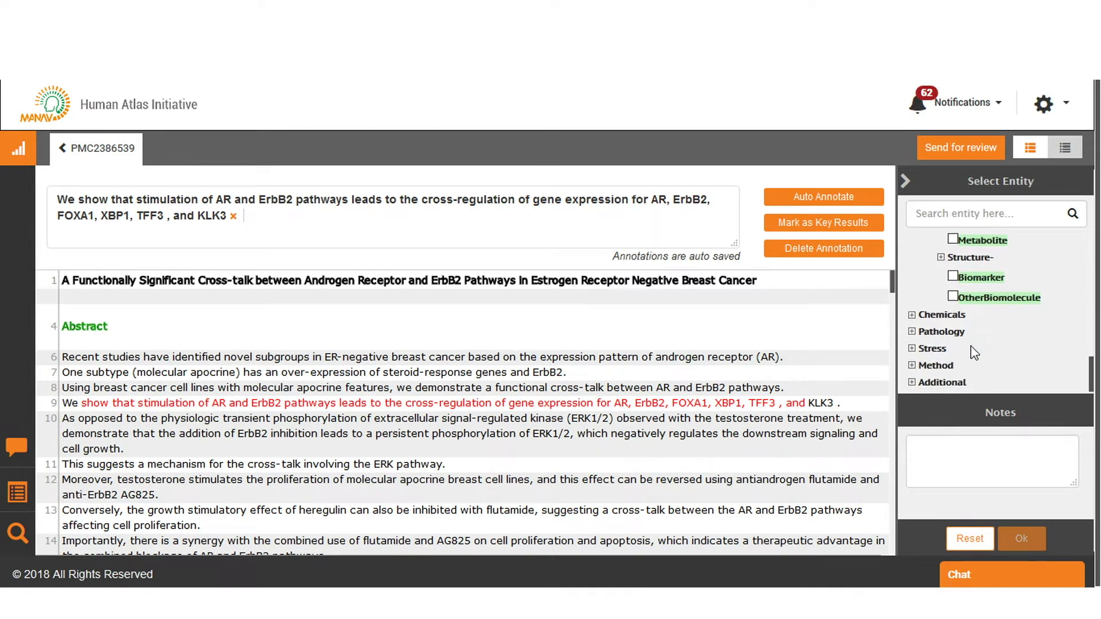
left_click(912, 314)
scroll(943, 338, "down", 3)
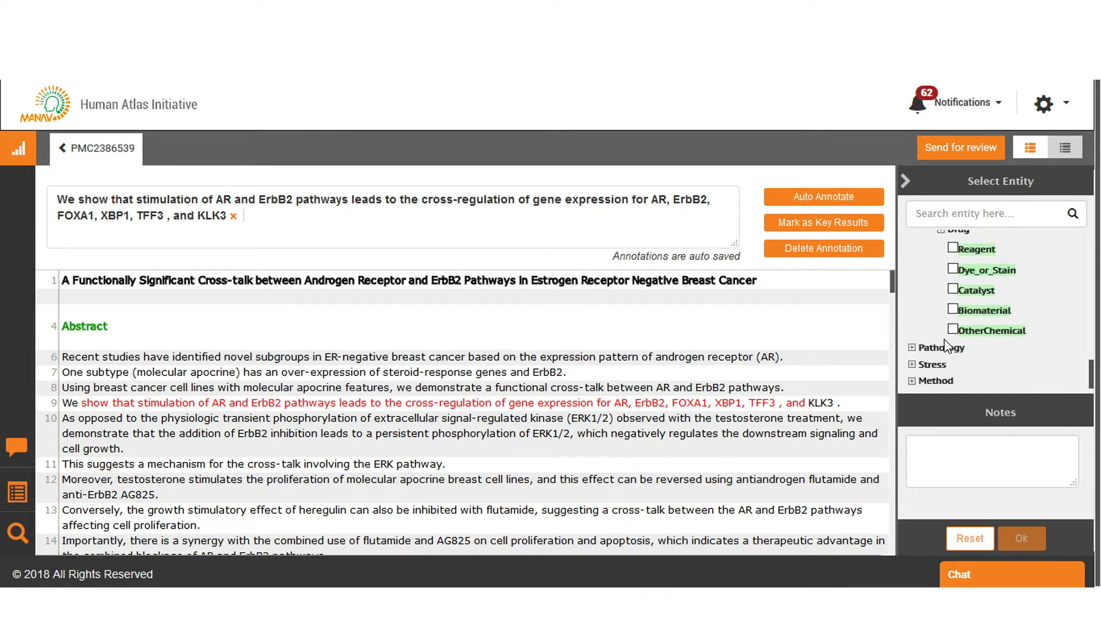
left_click(912, 330)
scroll(952, 307, "down", 1)
- Search the entity list for "drug" and clear the search
left_click(968, 214)
type("drug")
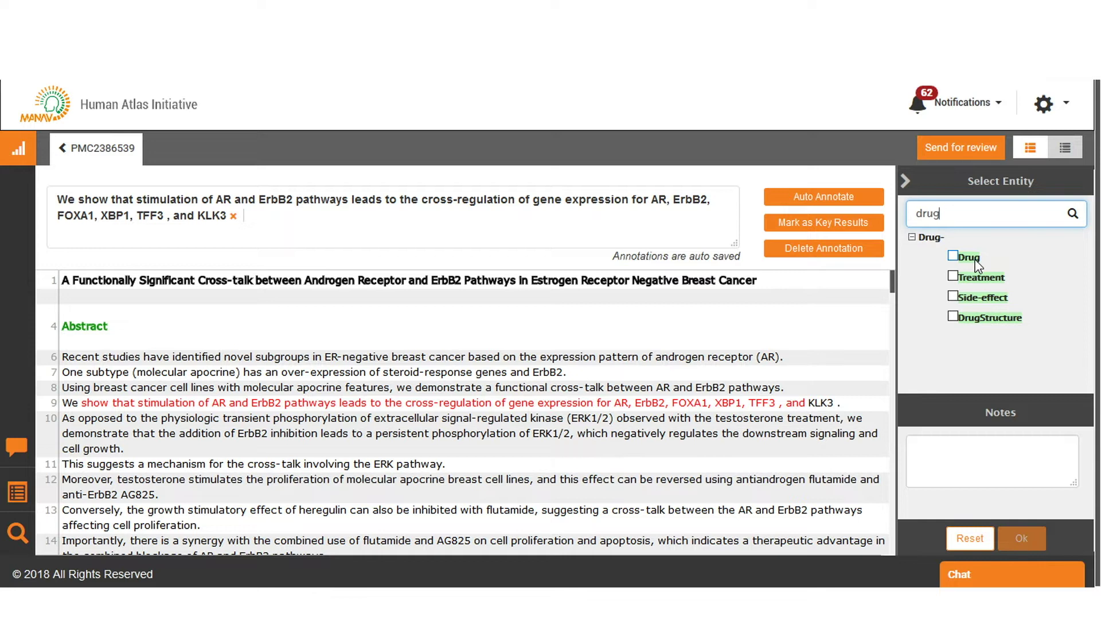
key("BackSpace")
key("BackSpace")
key("BackSpace")
key("BackSpace")
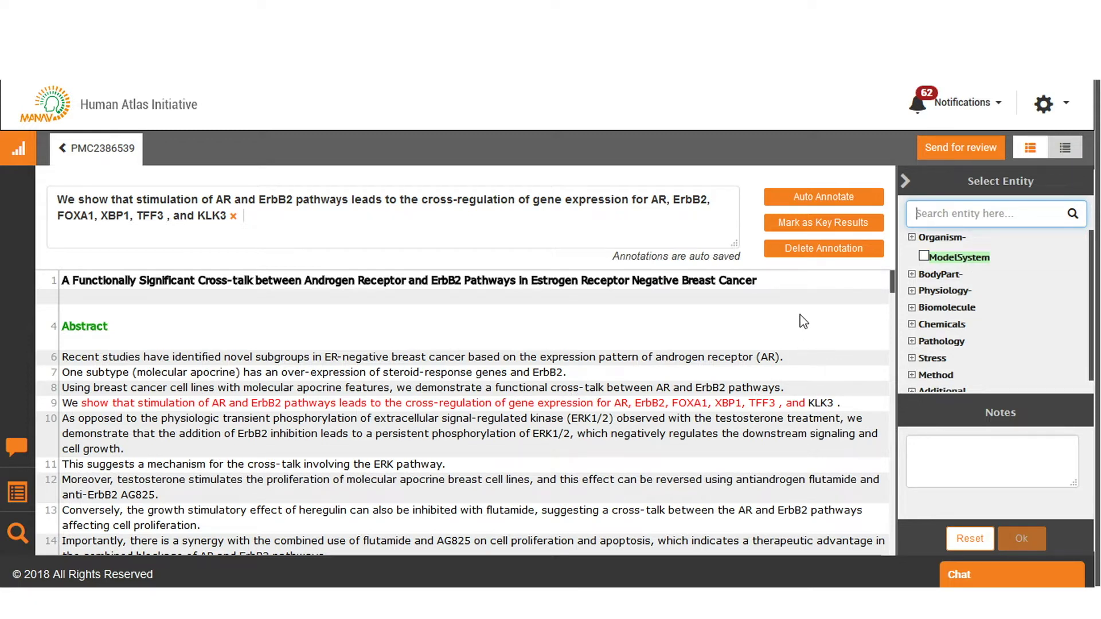
- Auto-annotate the selected sentence on line 9
left_click(801, 201)
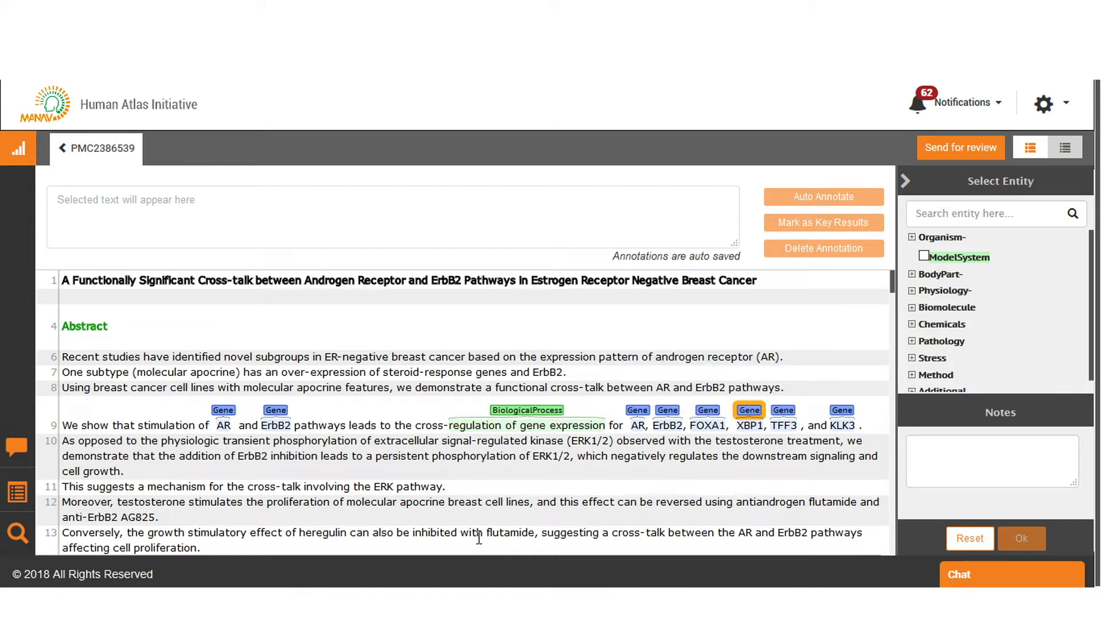
- Annotate "testosterone treatment" on line 10 with the Treatment entity
left_click_drag(716, 441, 843, 440)
left_click(940, 216)
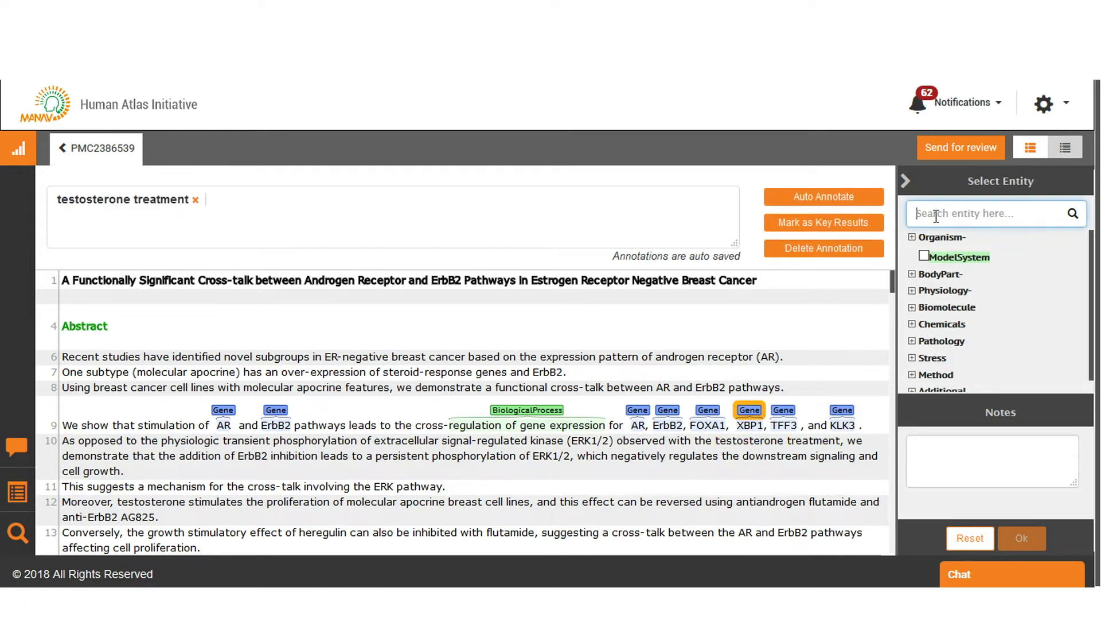
type("tre")
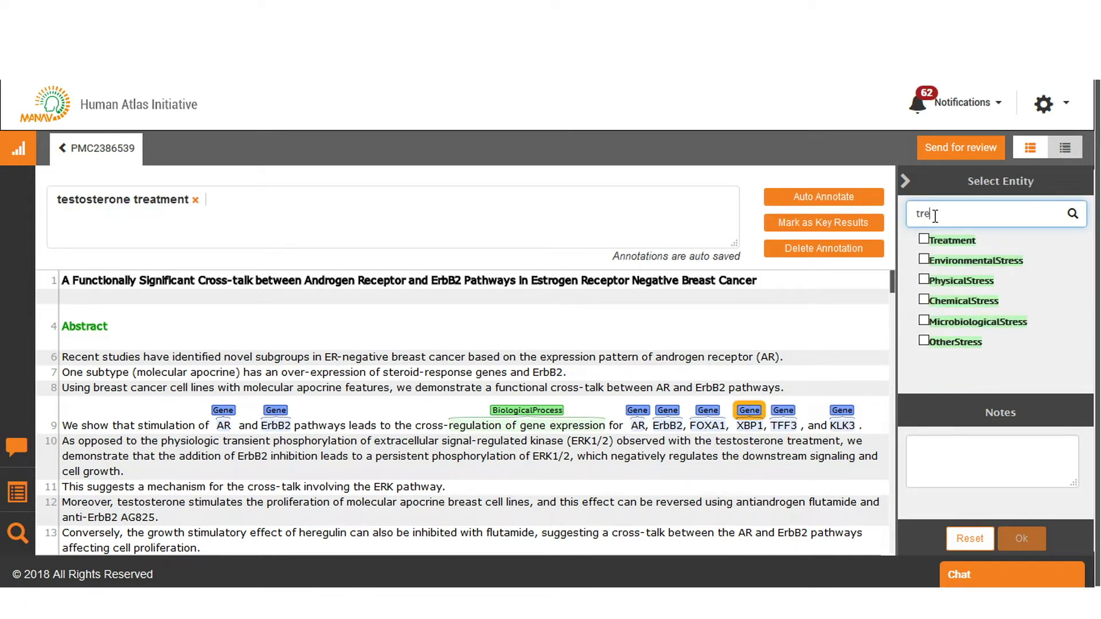
left_click(924, 240)
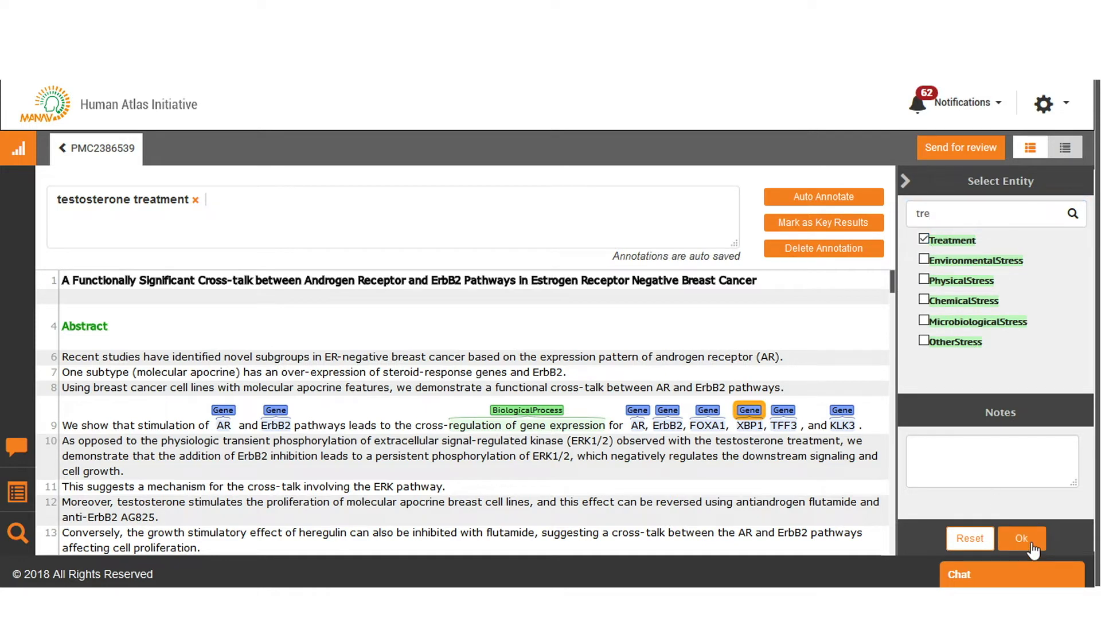
left_click(1024, 540)
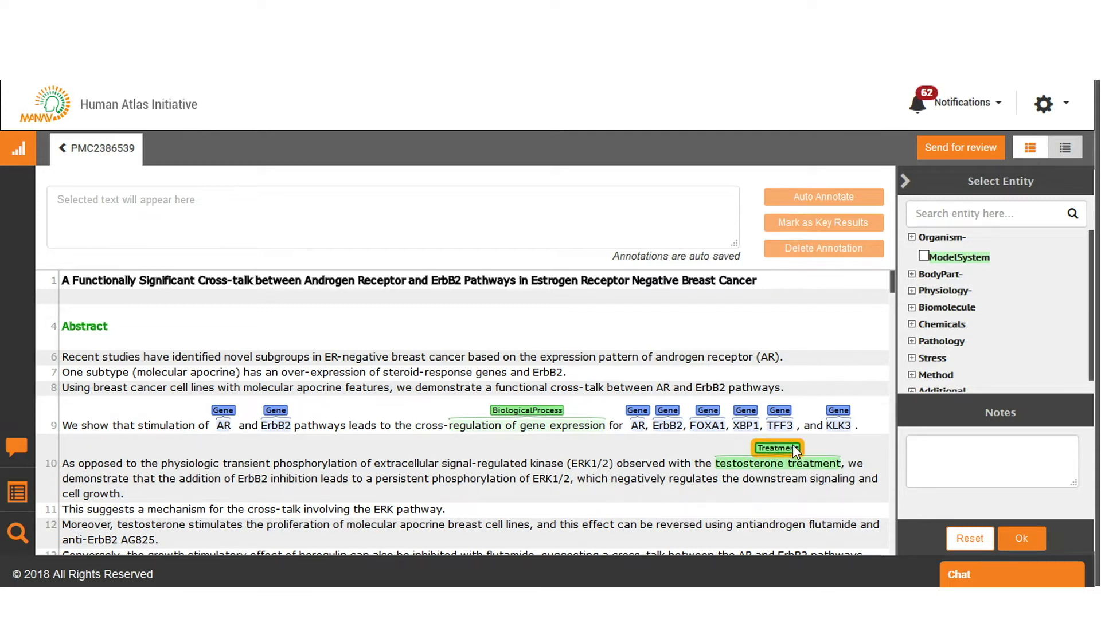
- Delete the Gene annotation from the first "ErbB2" on line 9
mouse_move(744, 412)
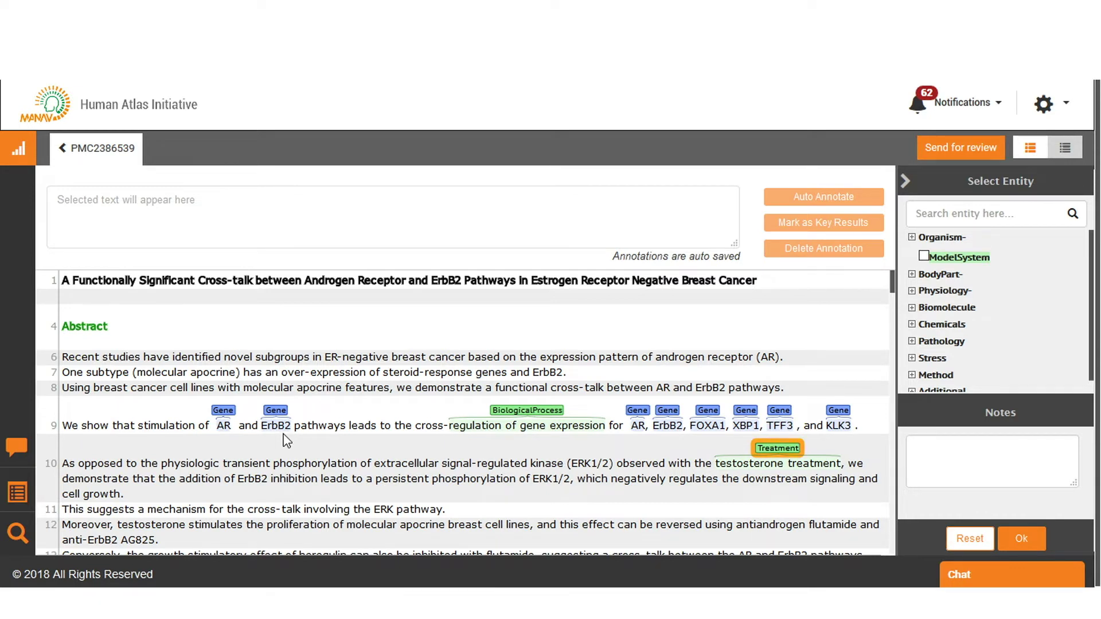
left_click(223, 411)
mouse_move(279, 415)
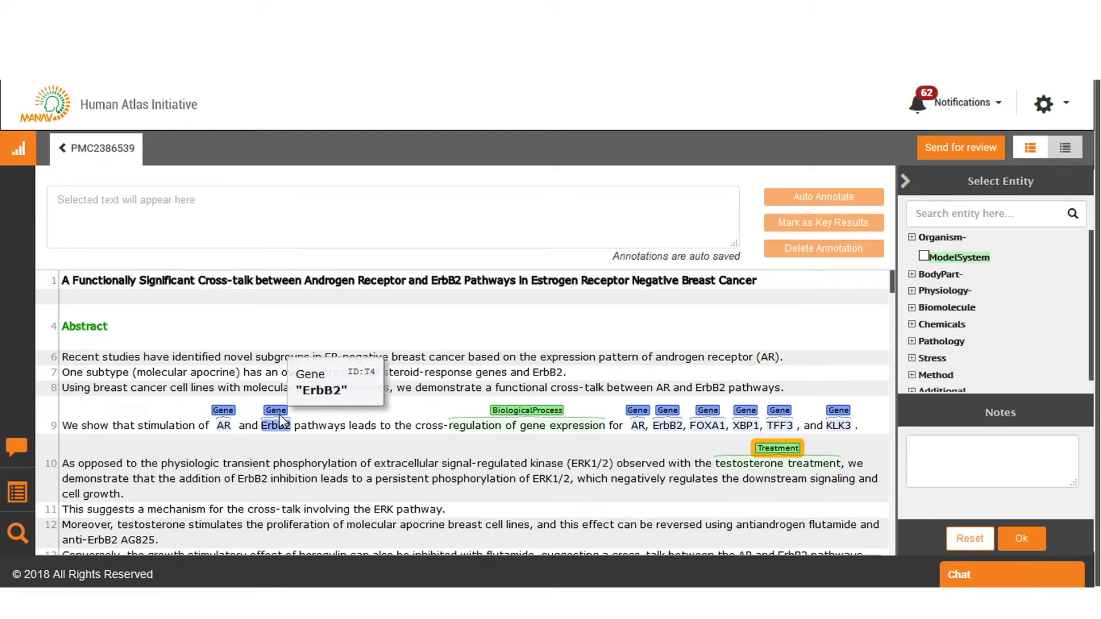
left_click(278, 408)
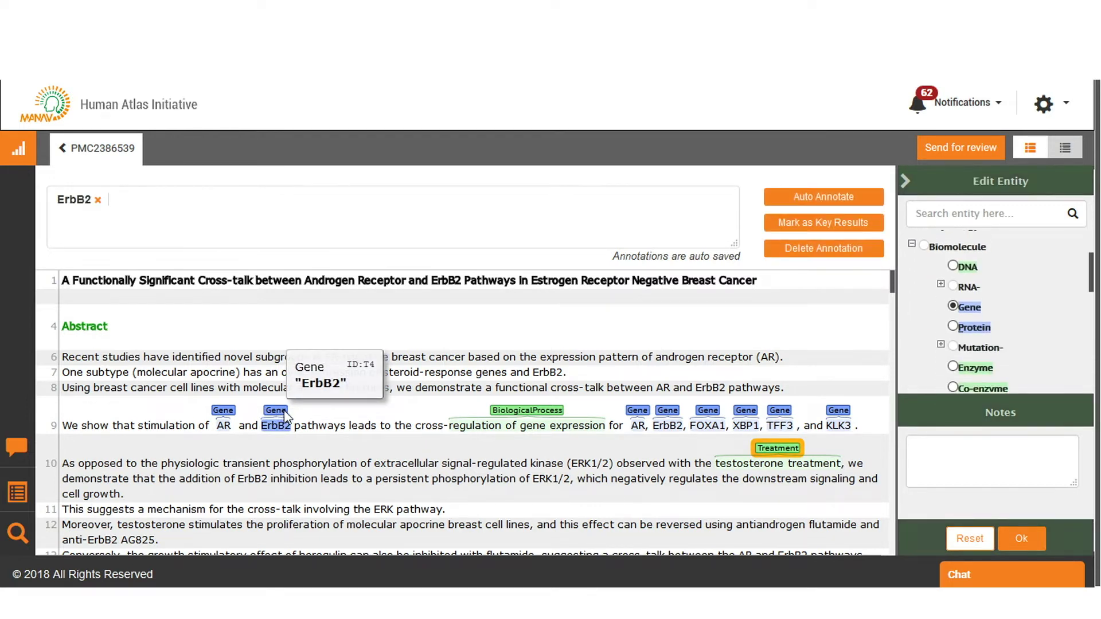
left_click(823, 253)
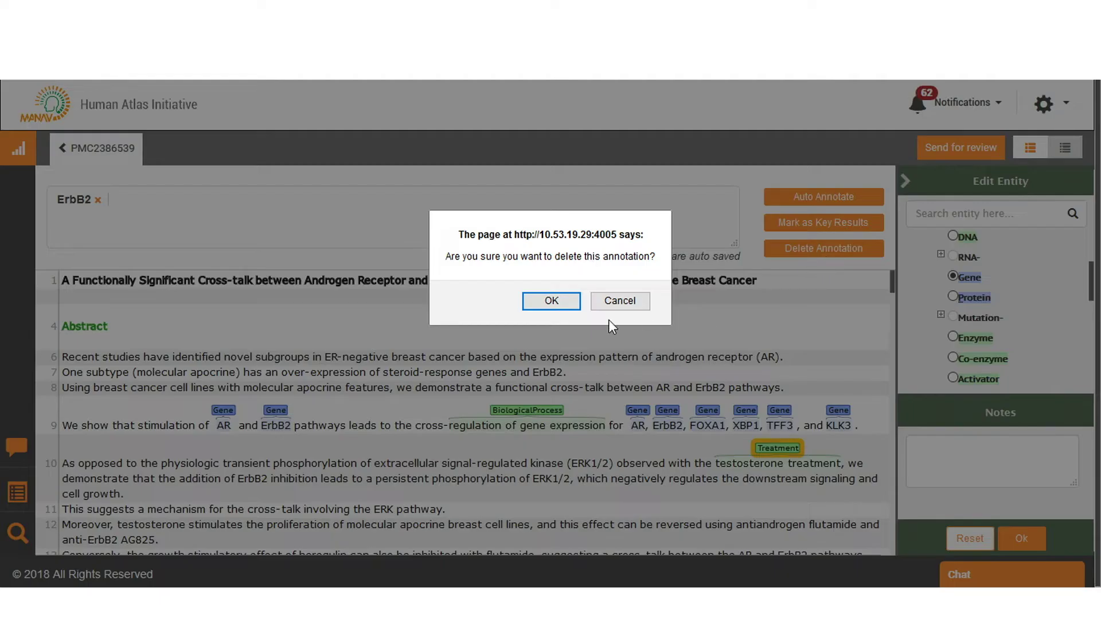
left_click(552, 302)
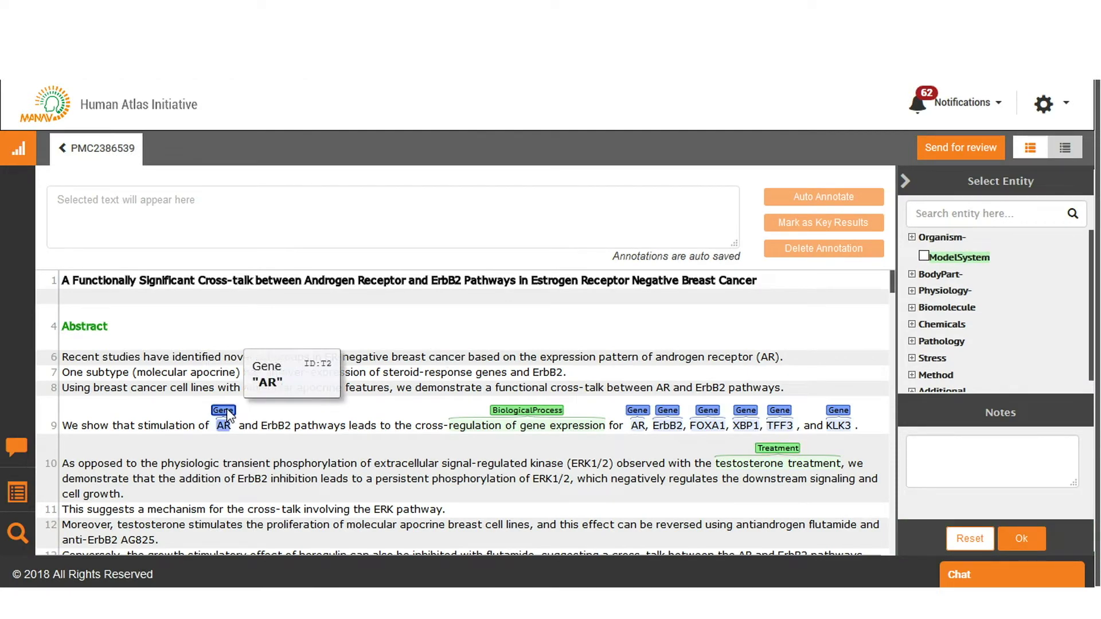
- Change the entity of the first "AR" annotation on line 9 to Pathway
left_click(223, 411)
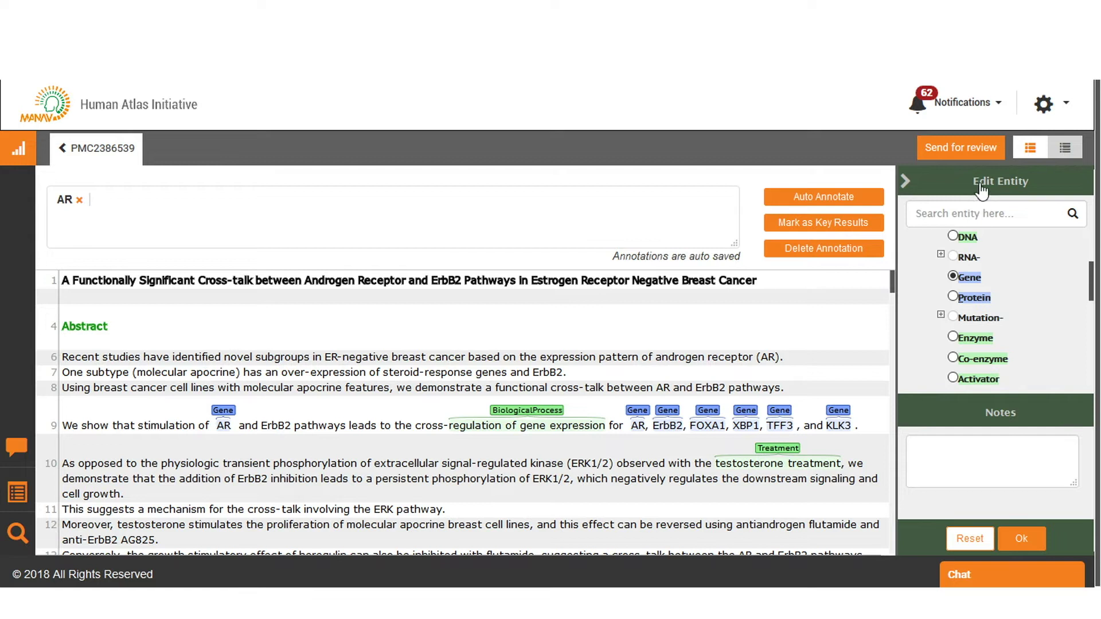
left_click(966, 218)
type("pat")
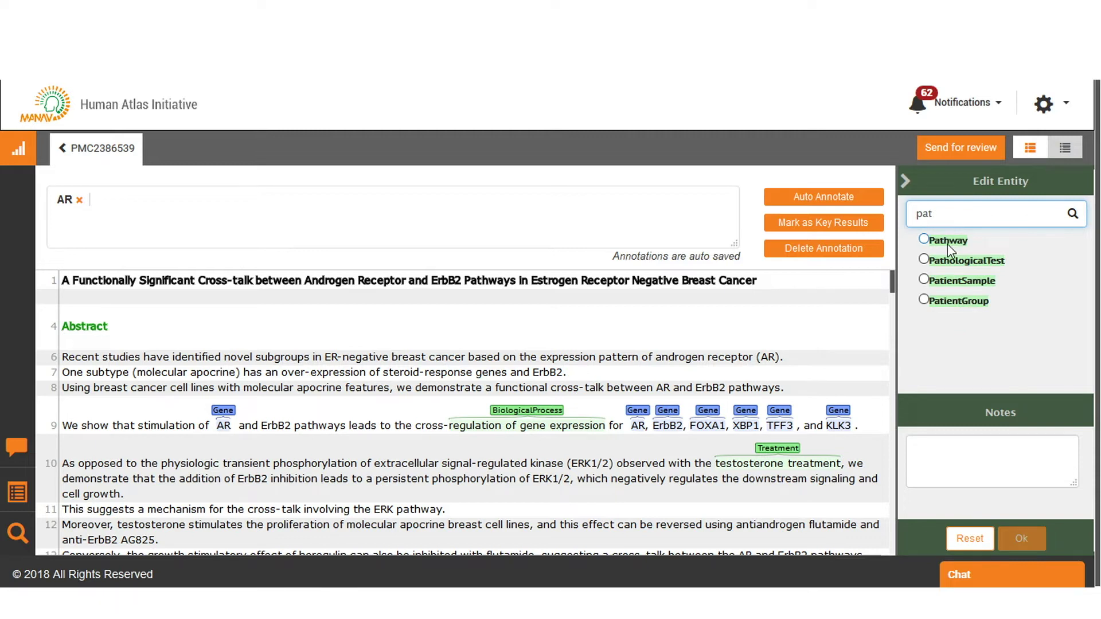
left_click(947, 241)
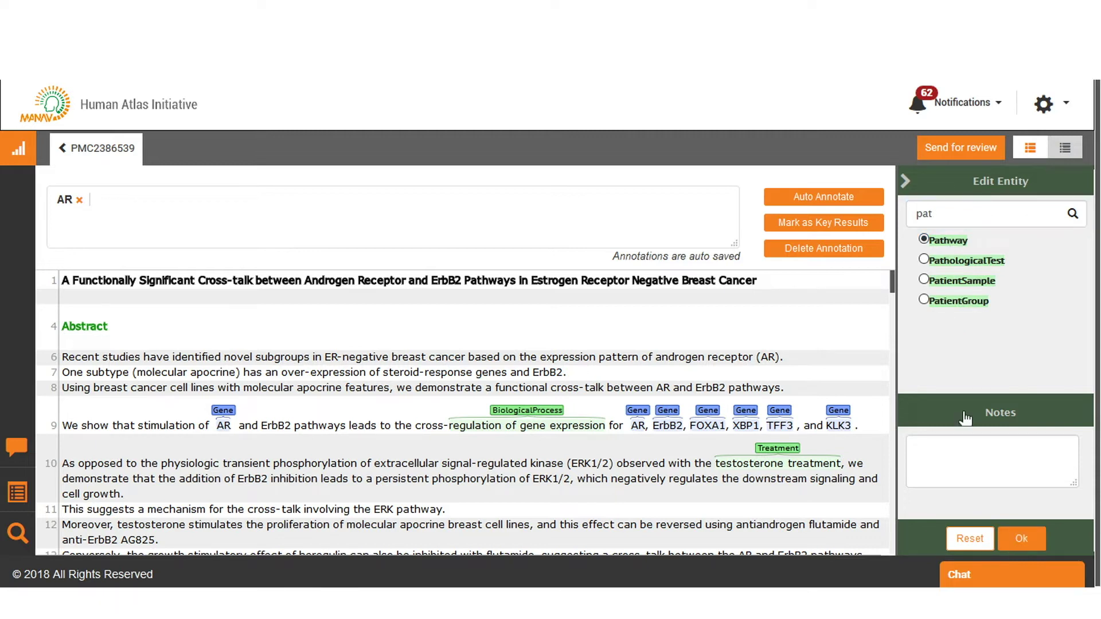
left_click(1022, 539)
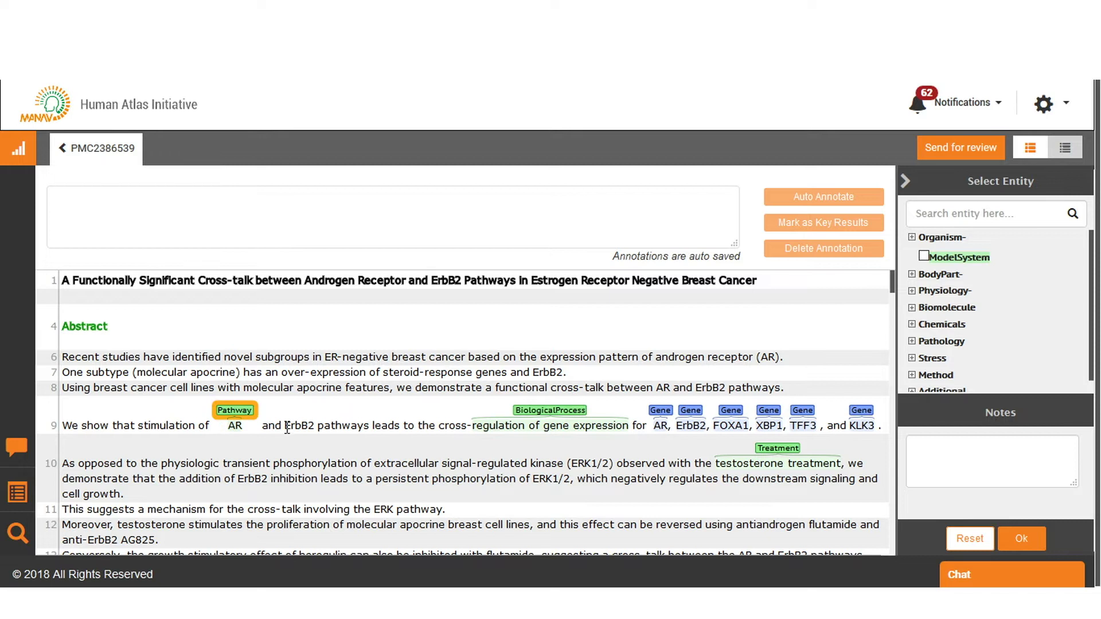
- Annotate "ErbB2 pathways" on line 9 with the Pathway entity
left_click_drag(306, 425, 368, 425)
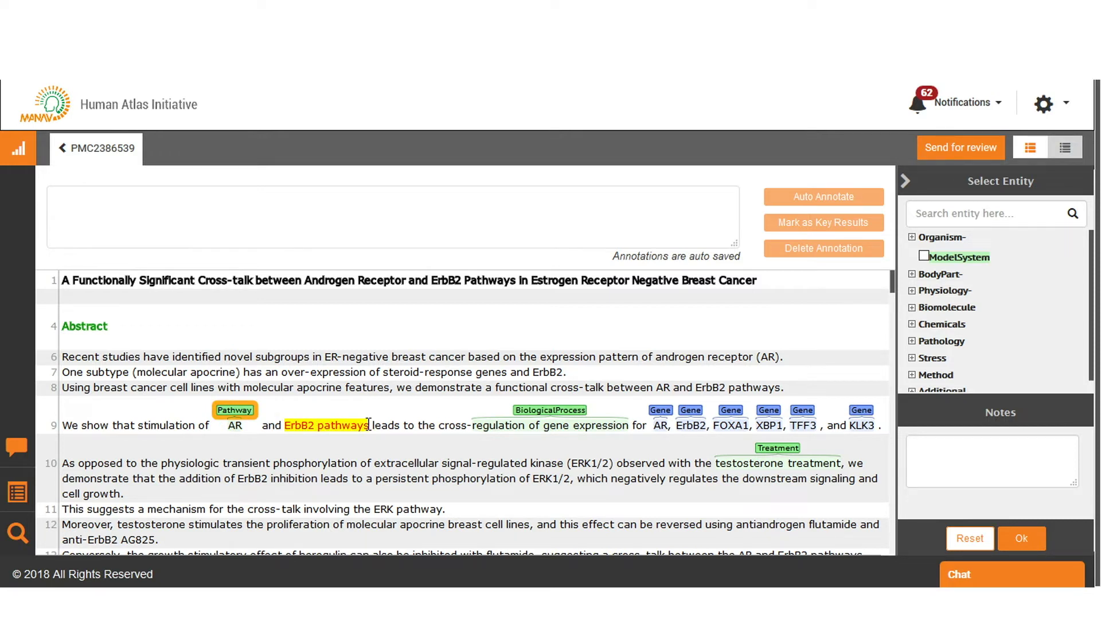
left_click(945, 210)
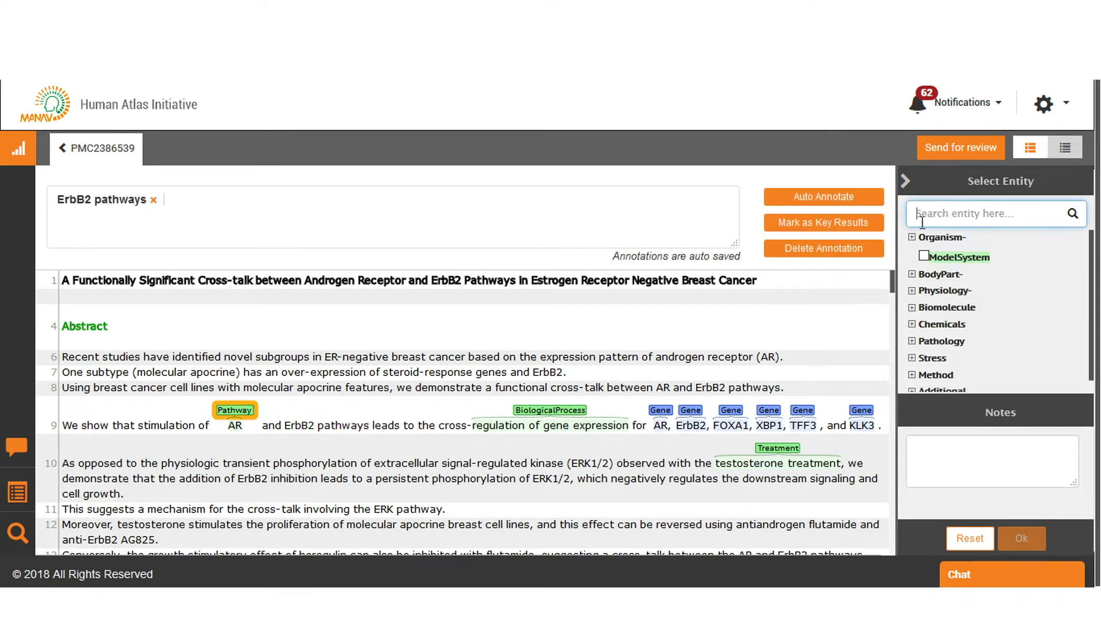
type("path")
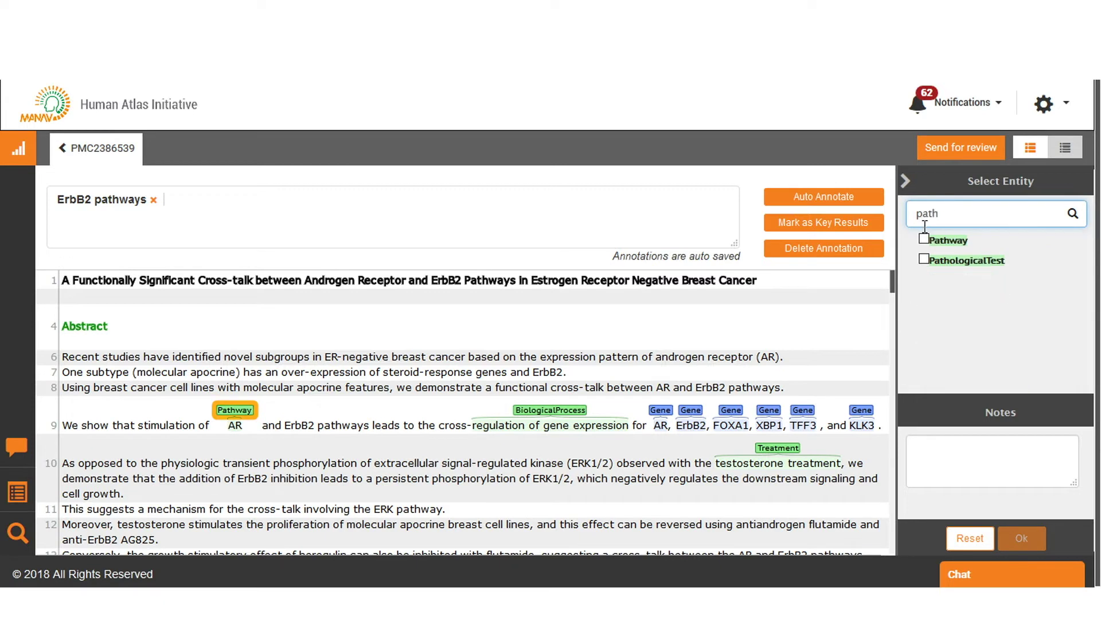
left_click(923, 239)
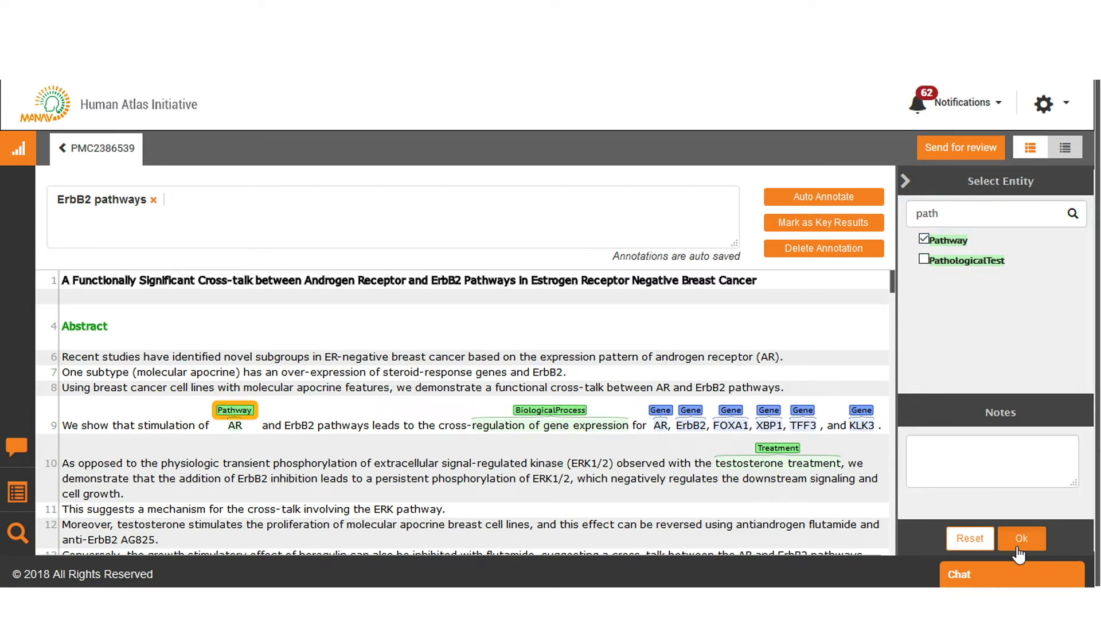
left_click(1018, 541)
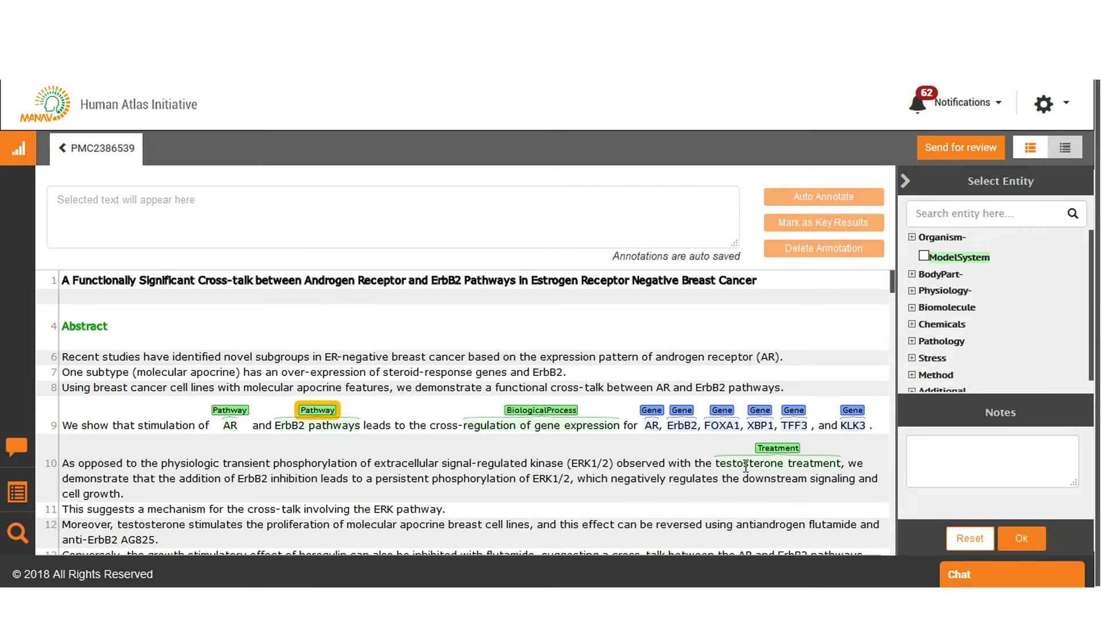
- Auto-annotate the abstract text from "testosterone stimulates" on line 12 through "ErbB2 pathways" on line 14
scroll(743, 504, "down", 1)
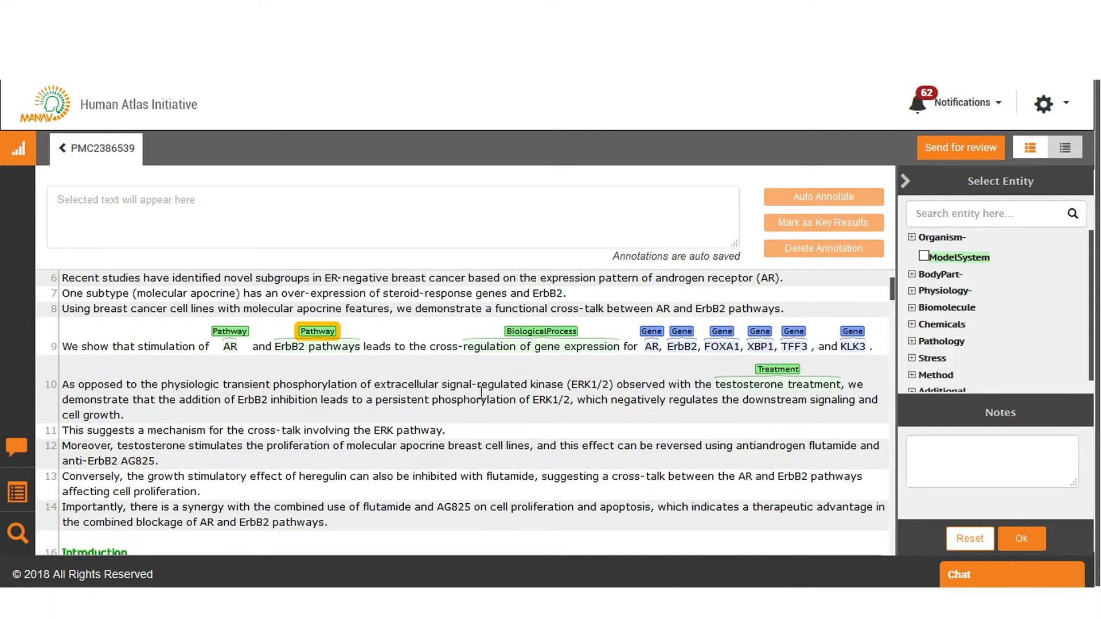
scroll(481, 395, "down", 1)
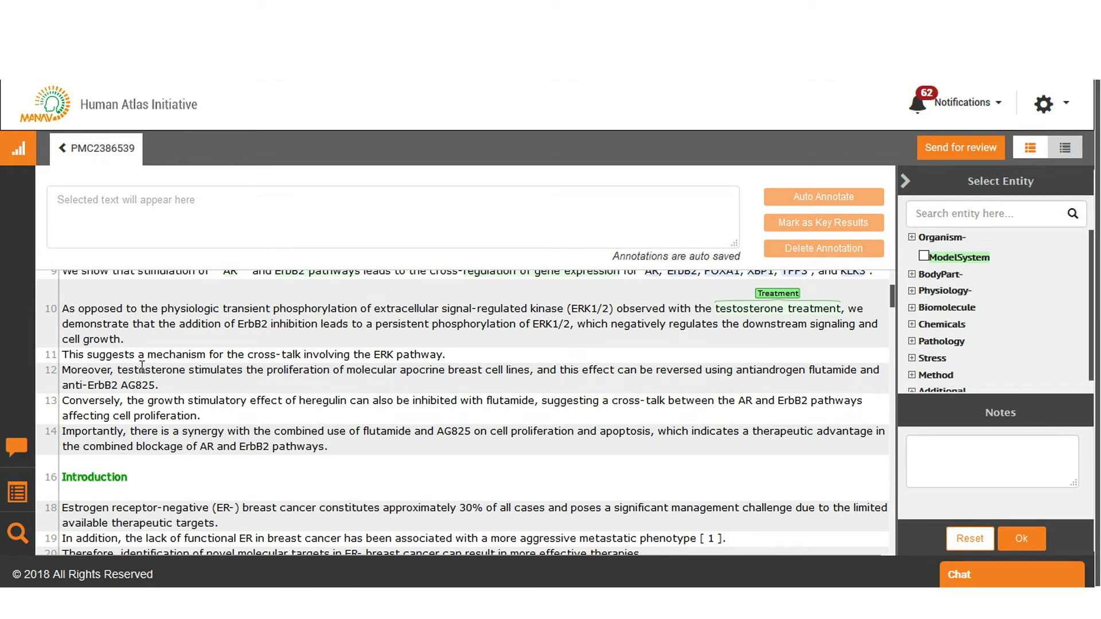
mouse_move(121, 369)
left_mouse_down()
mouse_move(224, 404)
mouse_move(180, 436)
mouse_move(325, 451)
left_mouse_up()
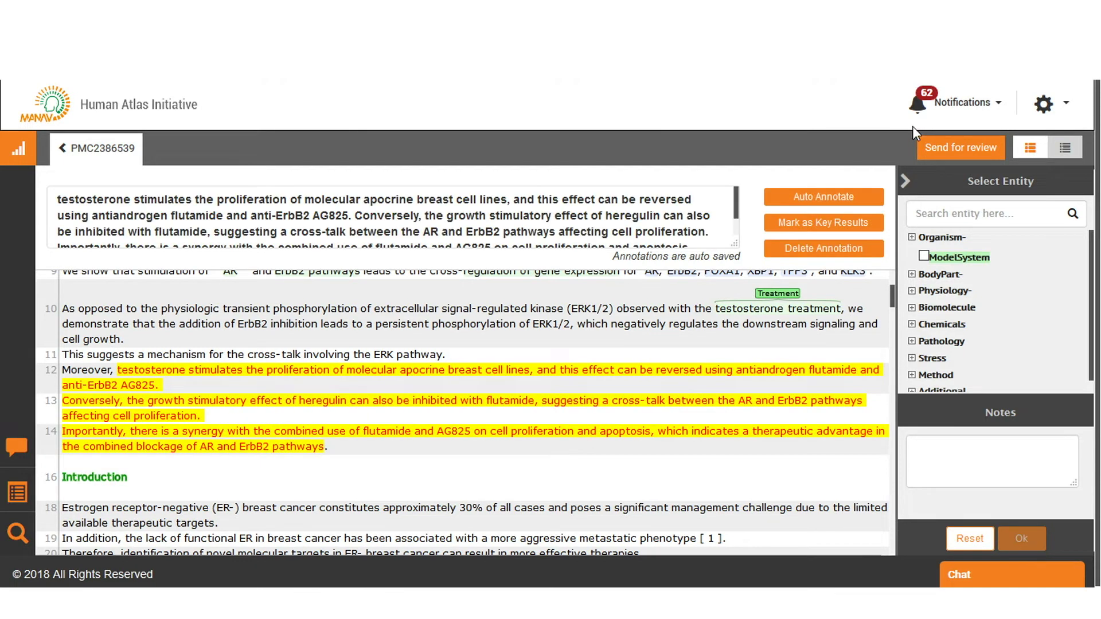
left_click(860, 197)
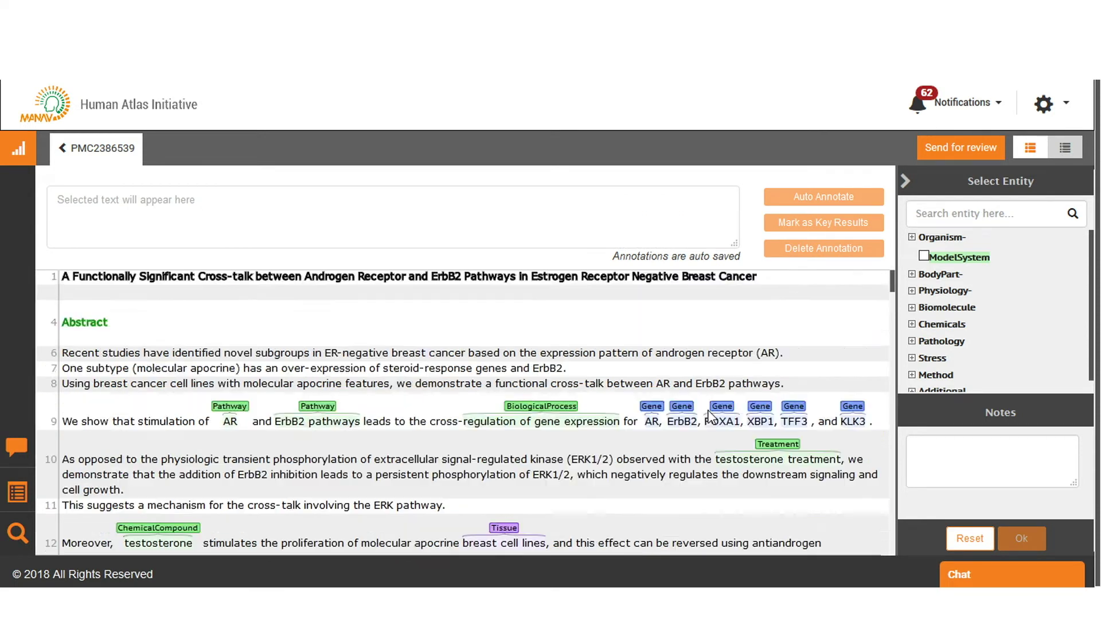
scroll(709, 414, "down", 3)
scroll(711, 417, "down", 2)
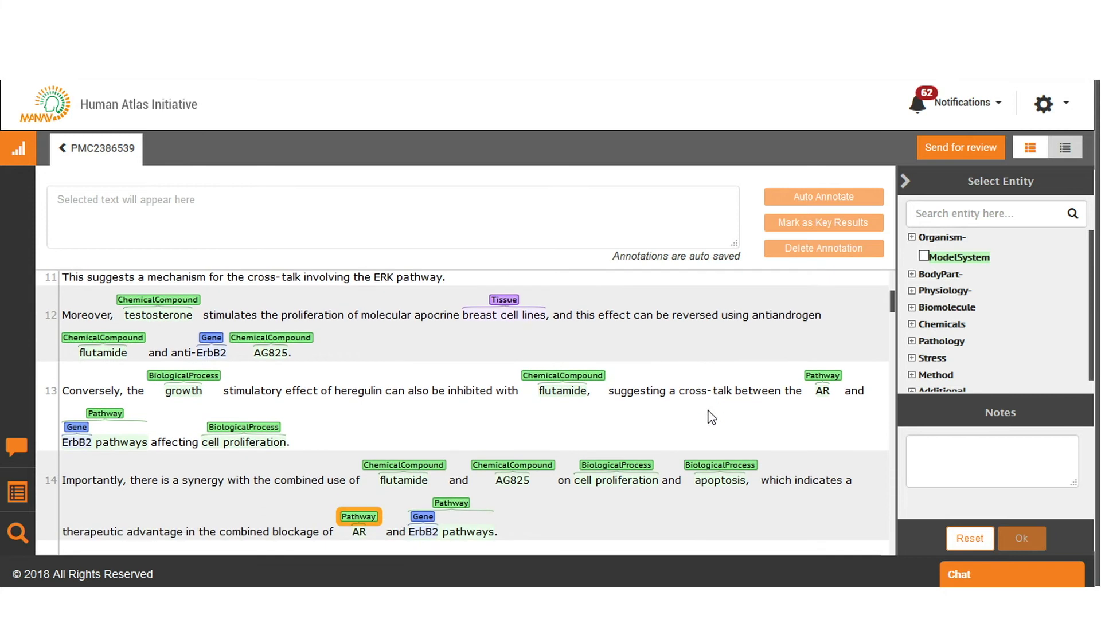
- Annotate "AG825" on line 12 with both the ChemicalCompound and Inhibitor entities
scroll(711, 417, "down", 3)
scroll(240, 373, "up", 3)
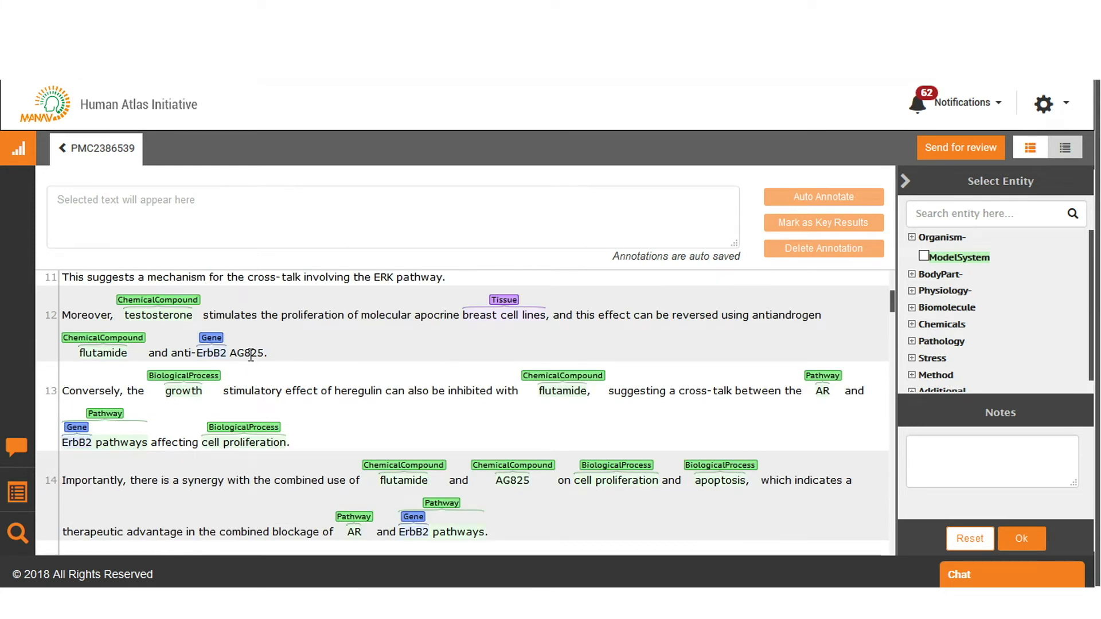
double_click(250, 353)
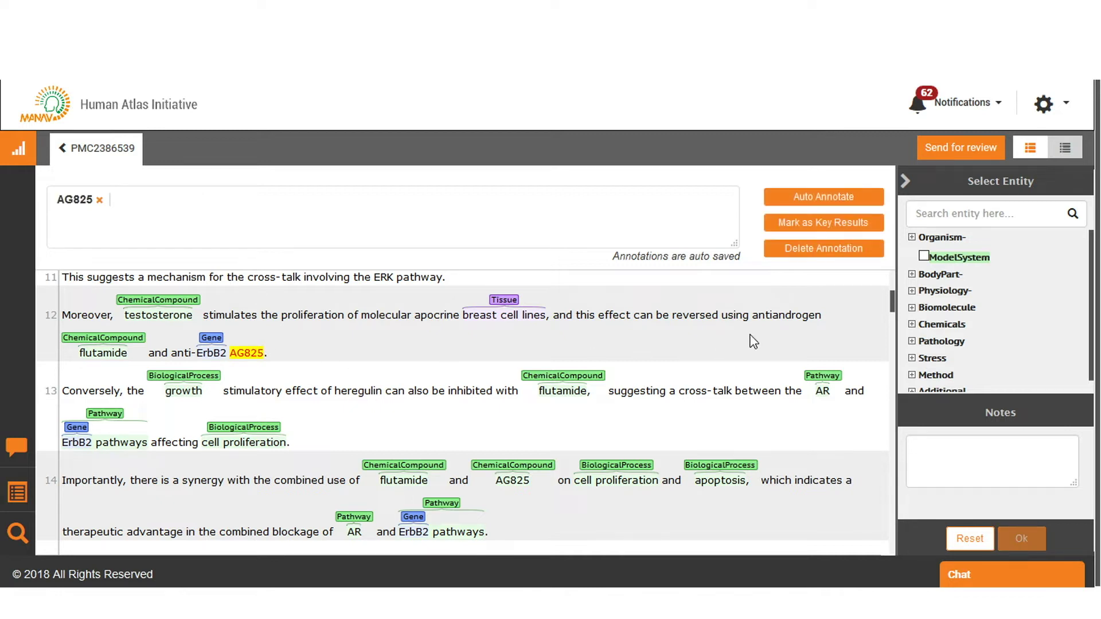
left_click(942, 210)
type("che")
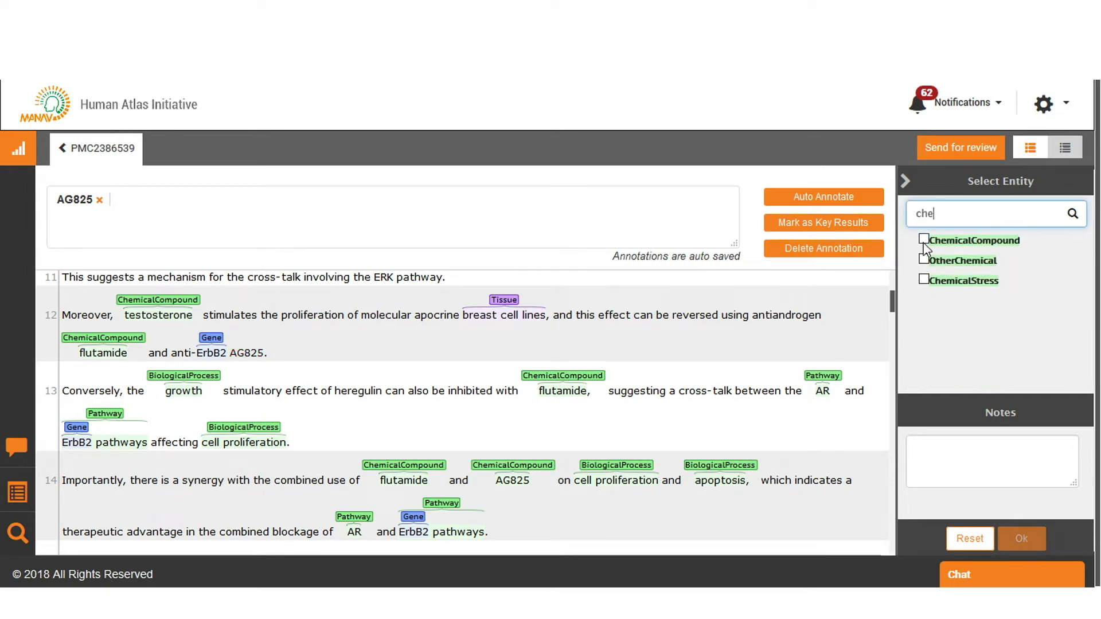
left_click(923, 240)
left_click(950, 216)
key("BackSpace")
key("BackSpace")
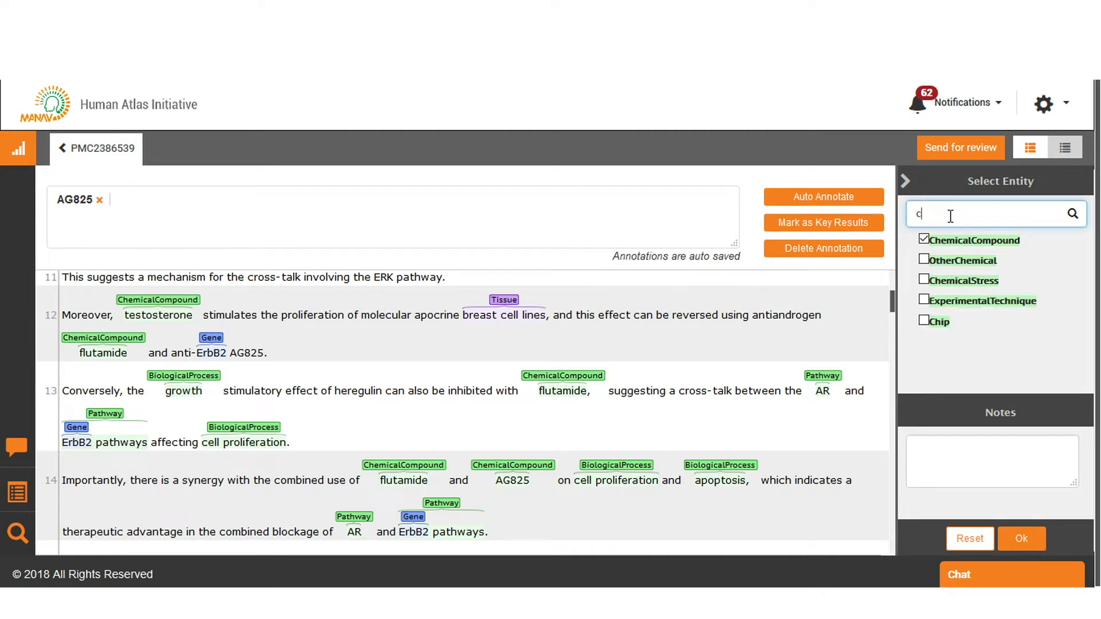
key("BackSpace")
type("inhi")
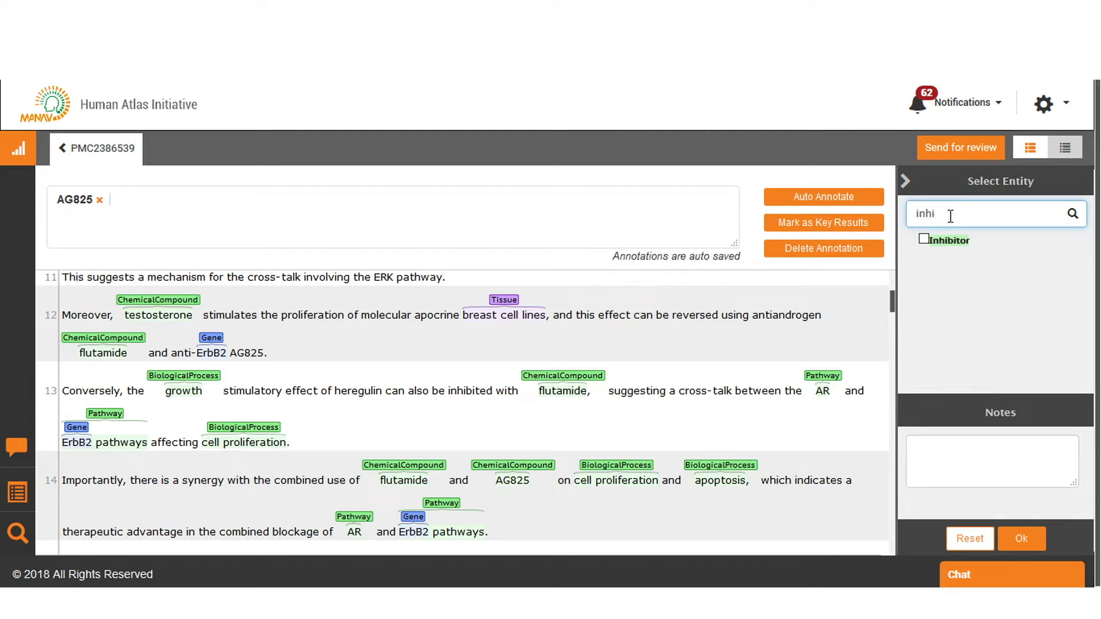
left_click(929, 240)
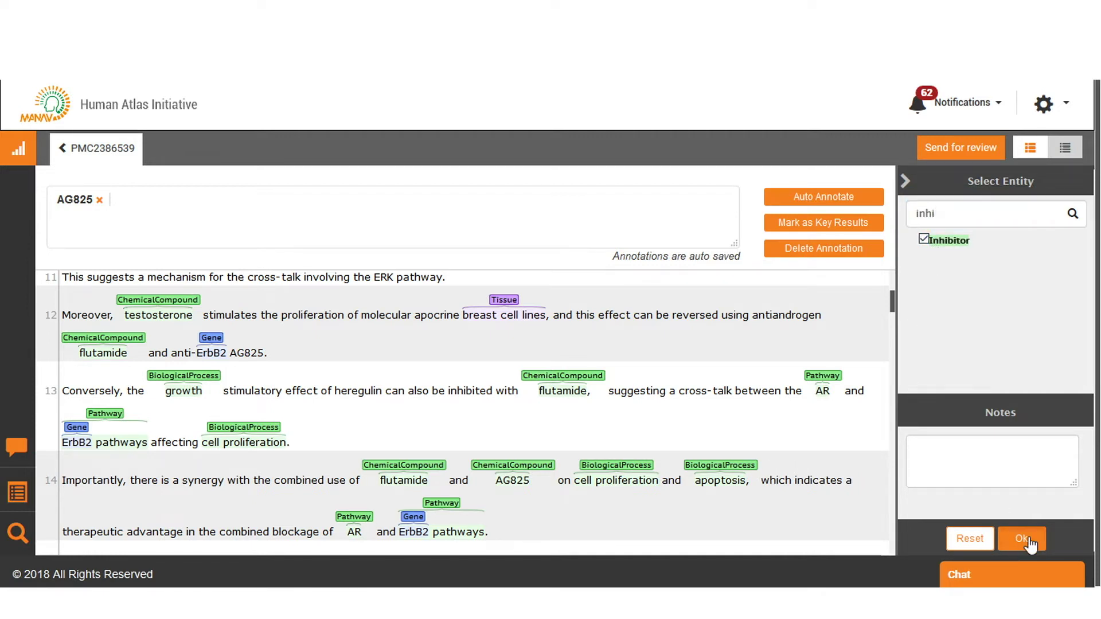
left_click(1026, 539)
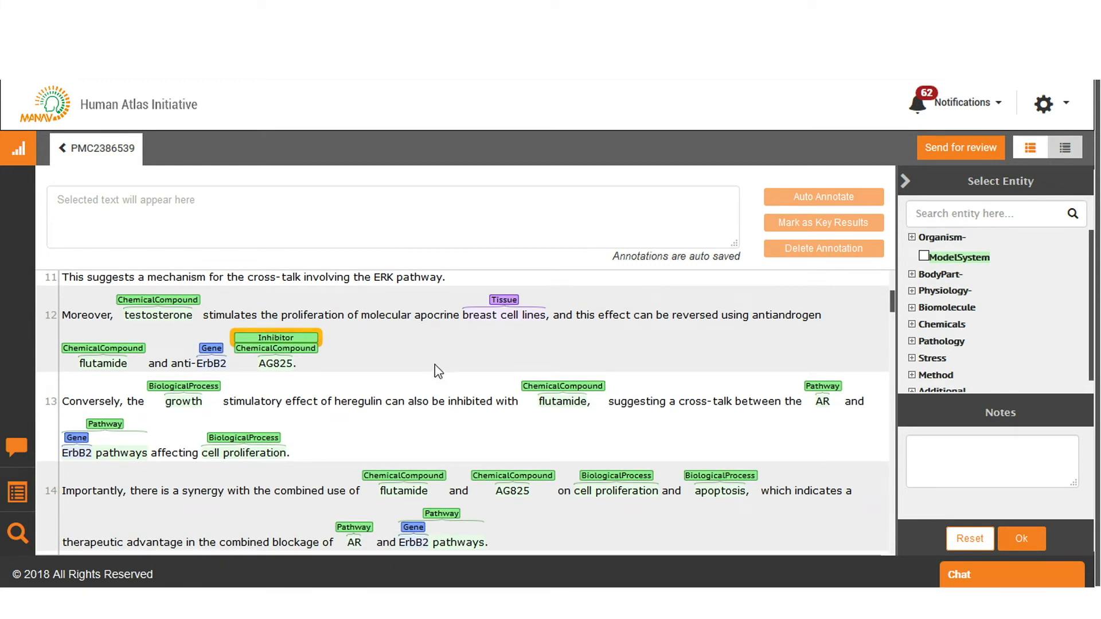
- Annotate "basal" and "ErbB2-like" on line 23 together with the Disease entity
scroll(434, 363, "down", 4)
double_click(102, 463)
left_click_drag(121, 464, 173, 465)
left_click(972, 221)
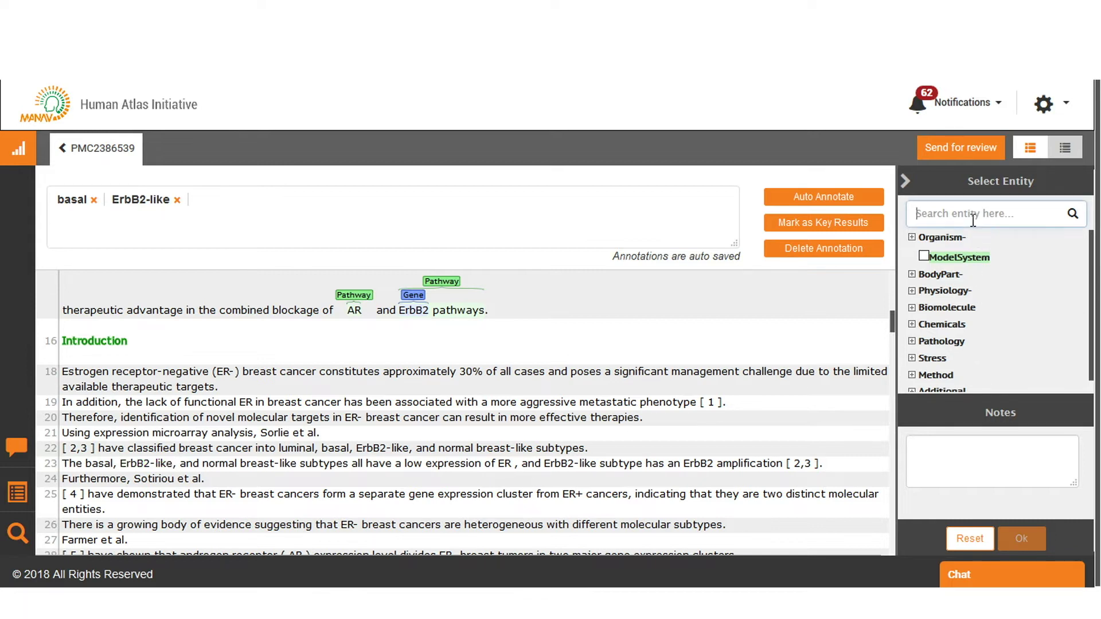
type("dise")
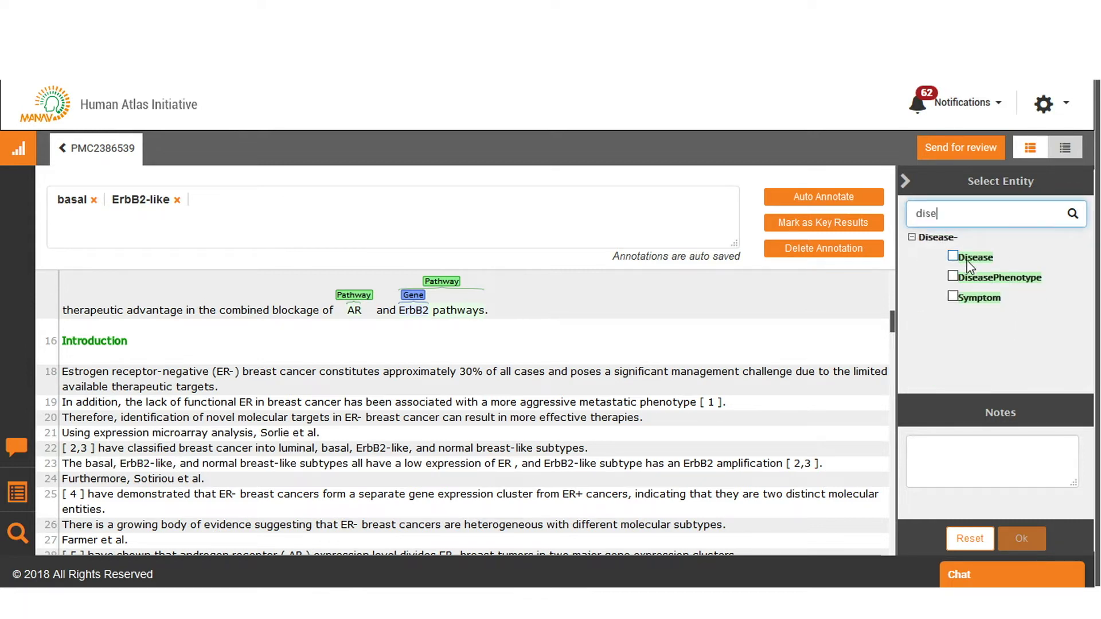
left_click(967, 261)
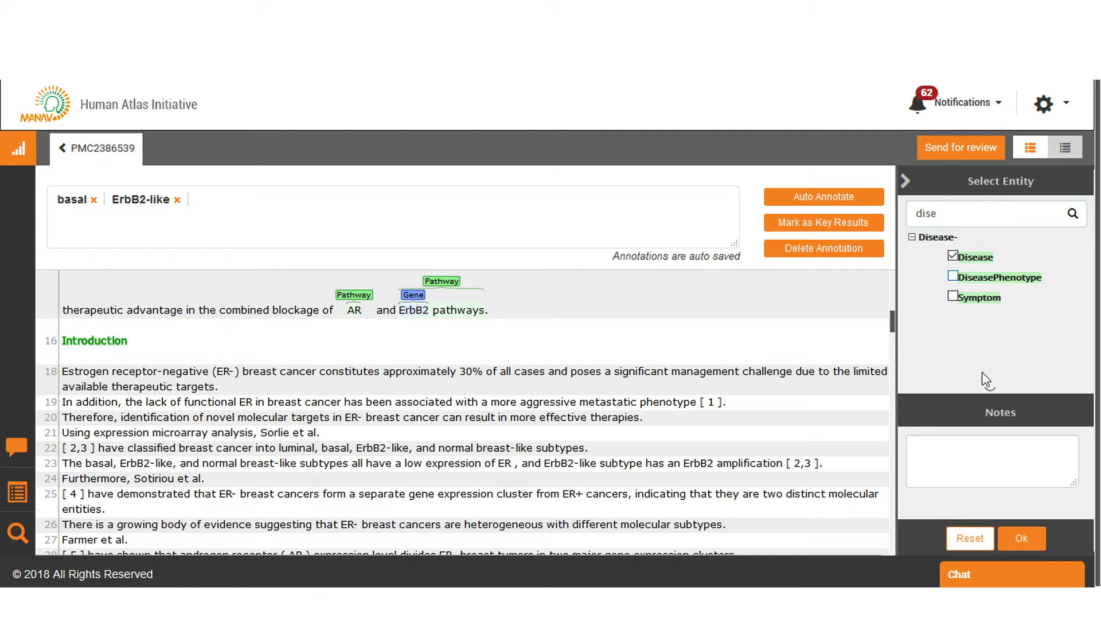
left_click(1033, 540)
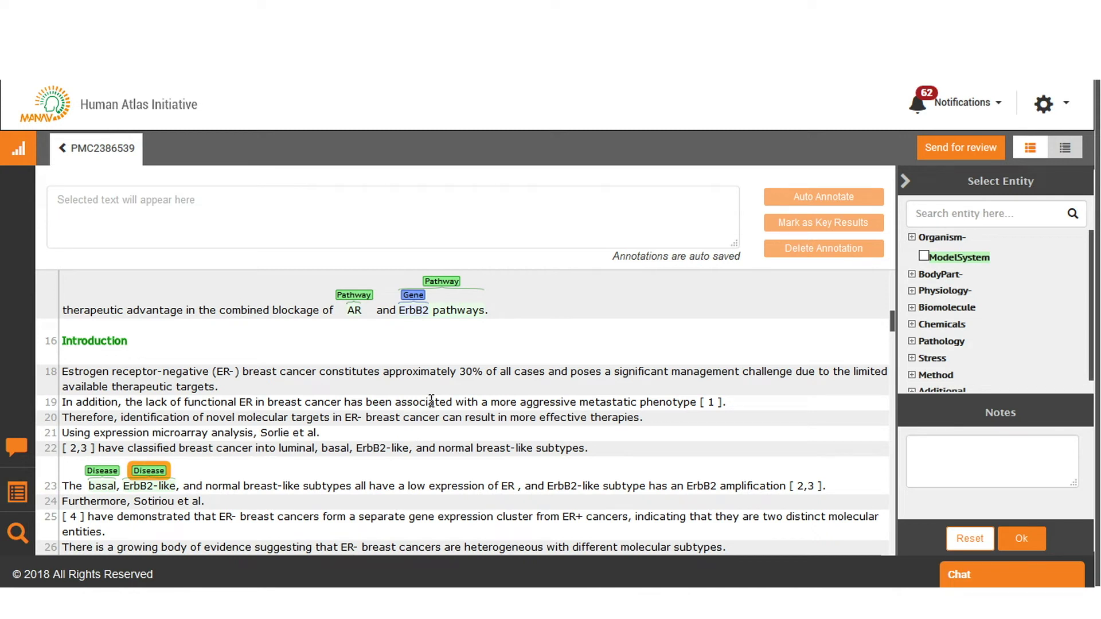
- Examine the entity types available in the Additional category
scroll(882, 318, "down", 5)
scroll(925, 308, "down", 1)
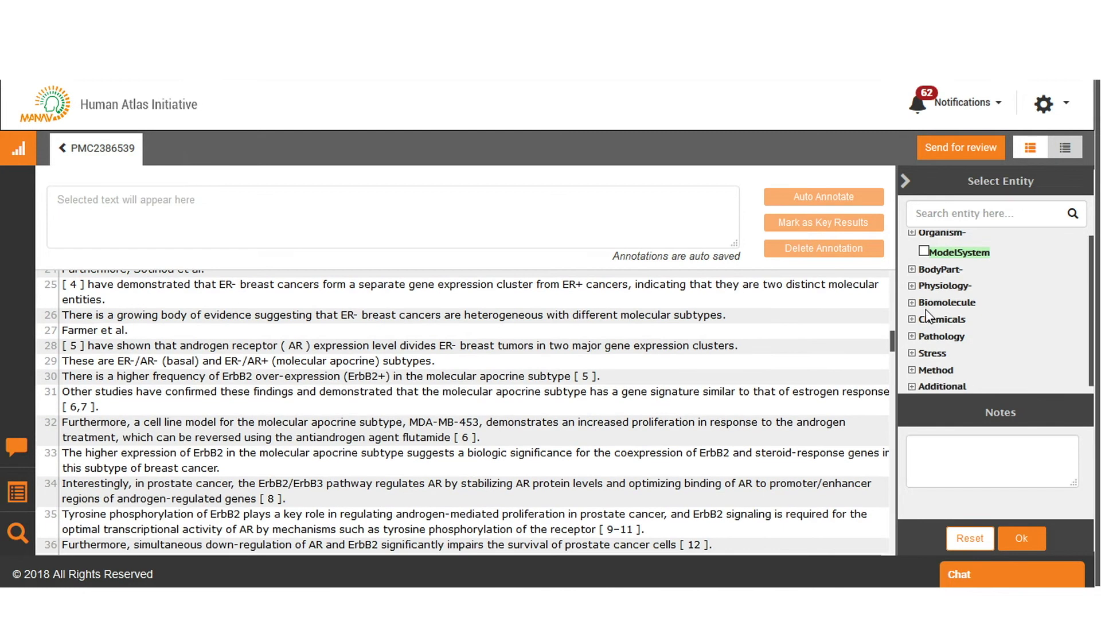
left_click(911, 382)
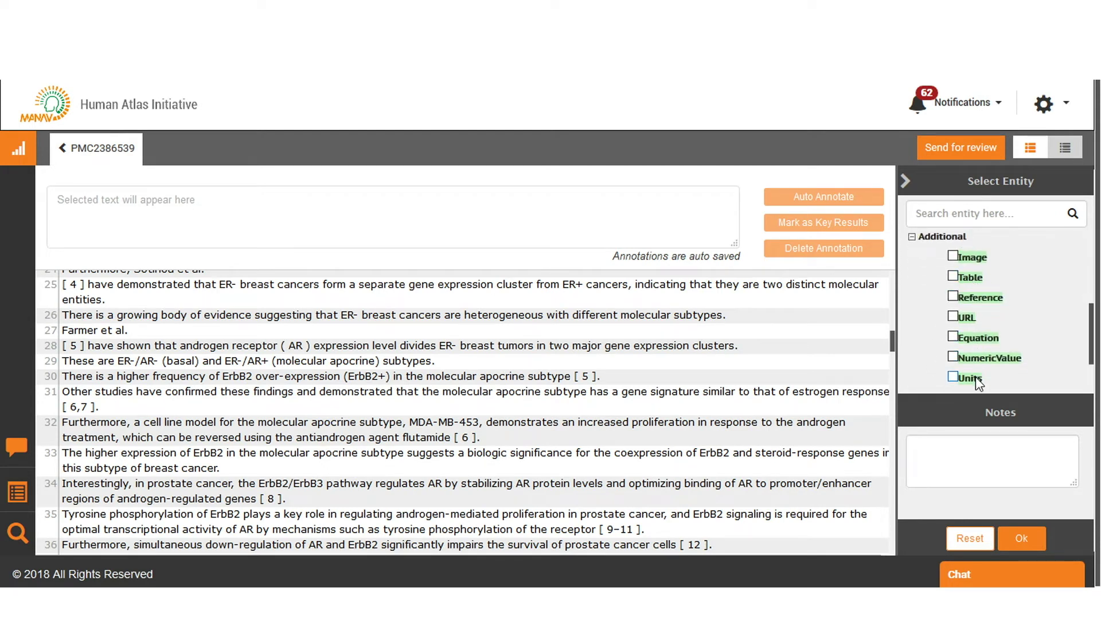
scroll(976, 373, "down", 1)
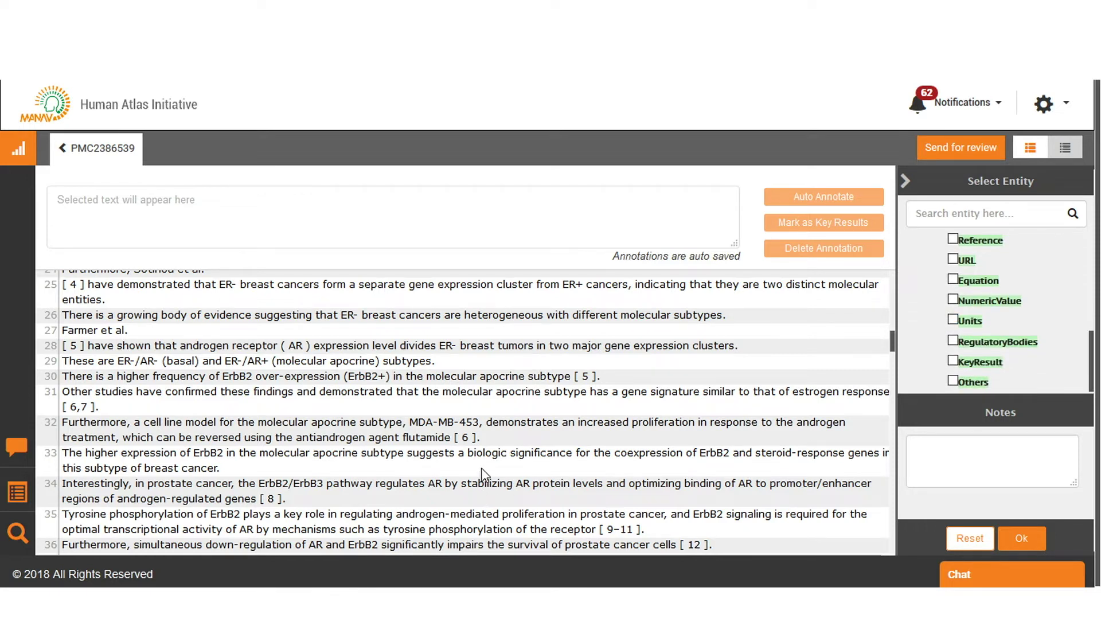
scroll(1013, 295, "up", 3)
- Annotate "Figure 1 A" on line 100 of the Results and Discussion section with the Image entity
scroll(448, 387, "down", 10)
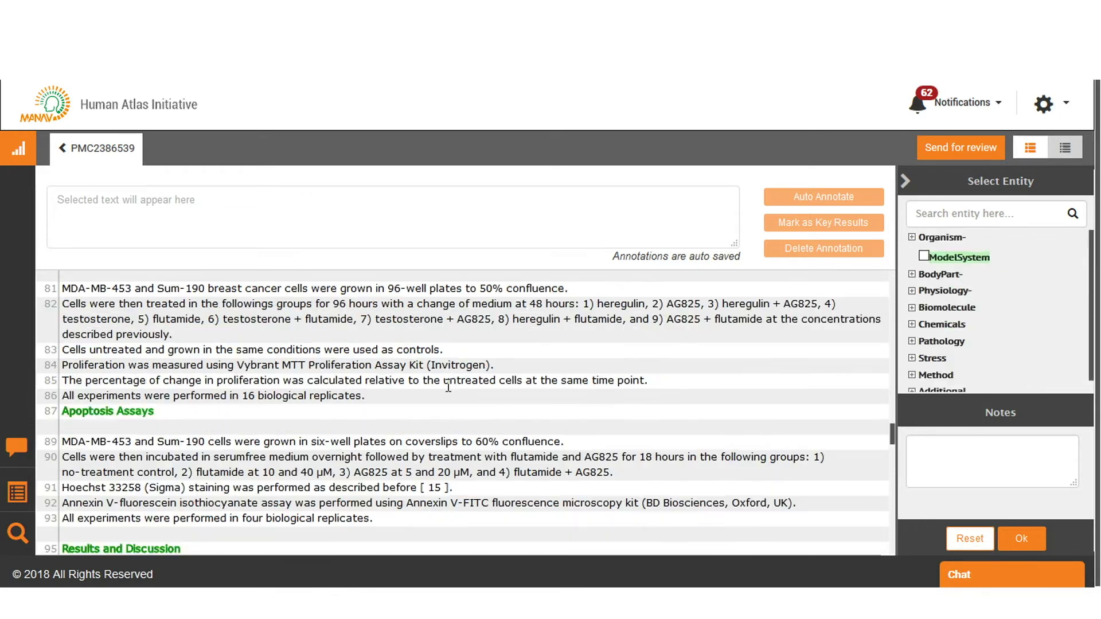
scroll(448, 387, "down", 4)
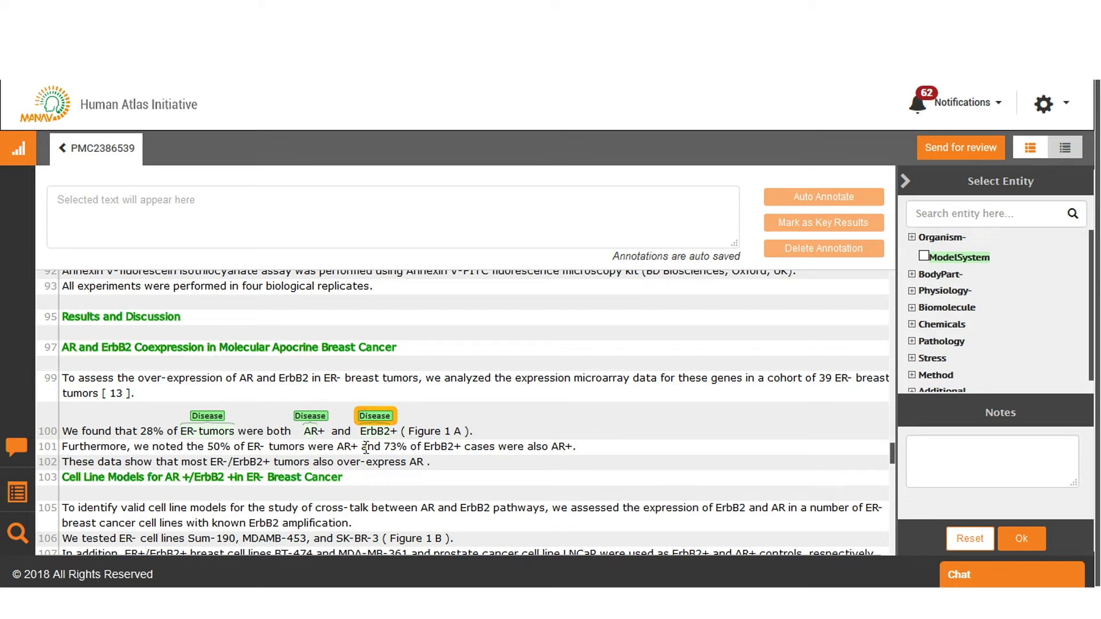
left_click_drag(409, 431, 461, 431)
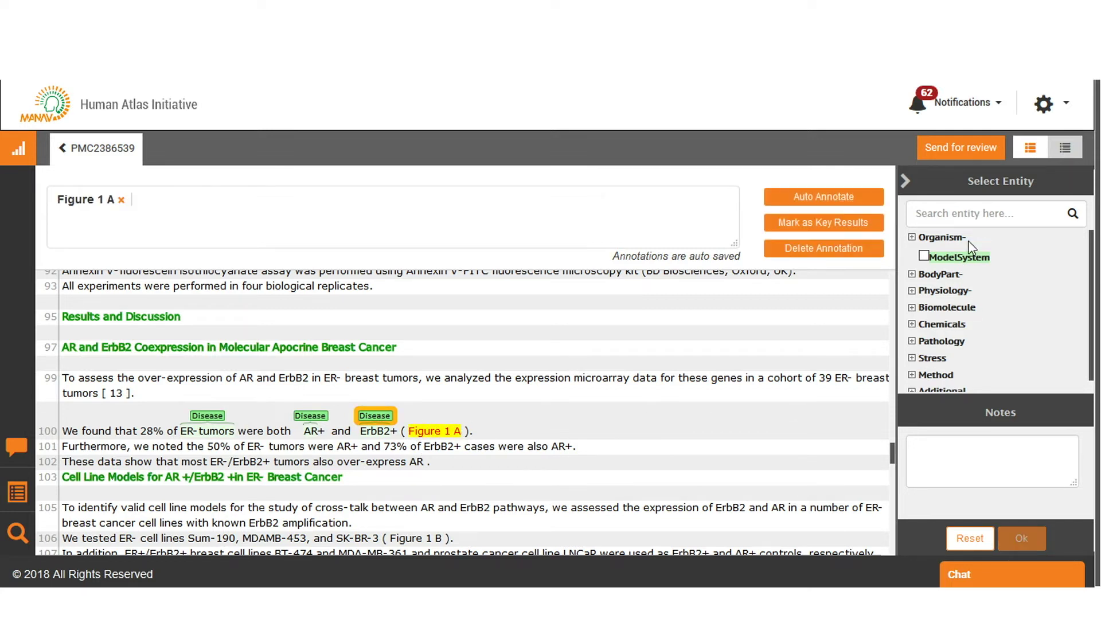
scroll(947, 289, "down", 2)
left_click(912, 379)
scroll(978, 325, "down", 1)
scroll(978, 325, "down", 2)
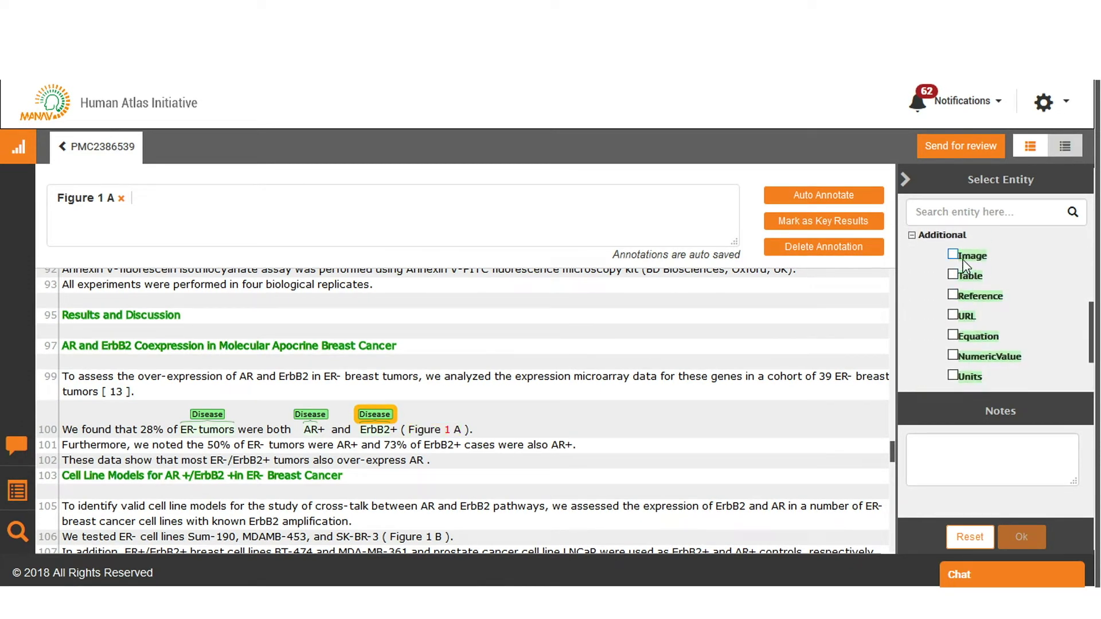
left_click(963, 258)
left_click(1022, 539)
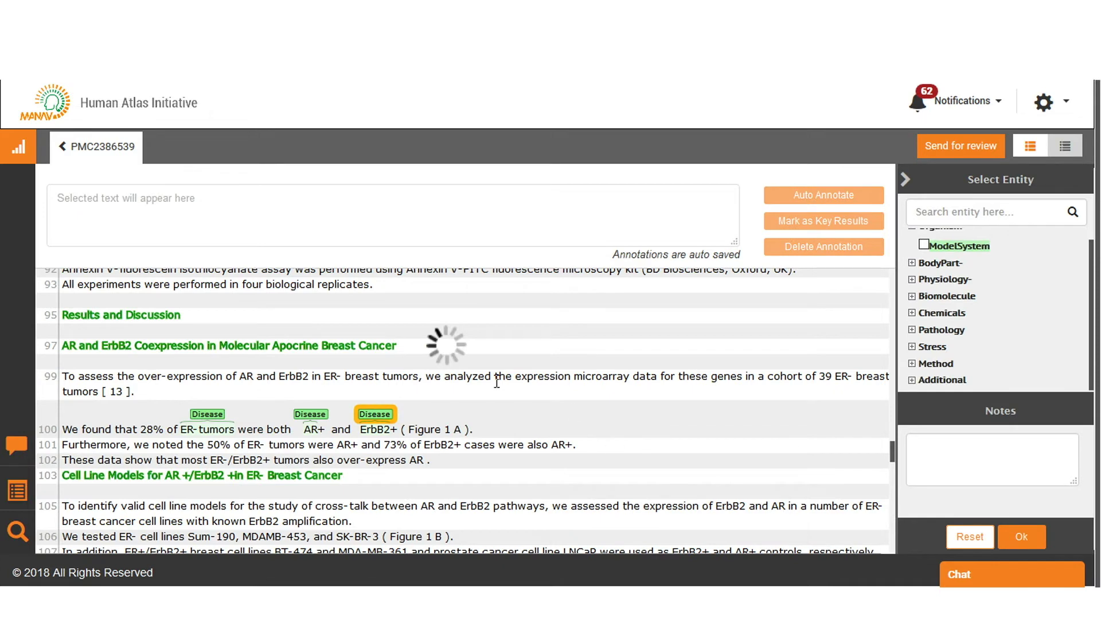
- Annotate the citation "[ 6 ]" on line 110 with the Reference entity
scroll(506, 383, "down", 1)
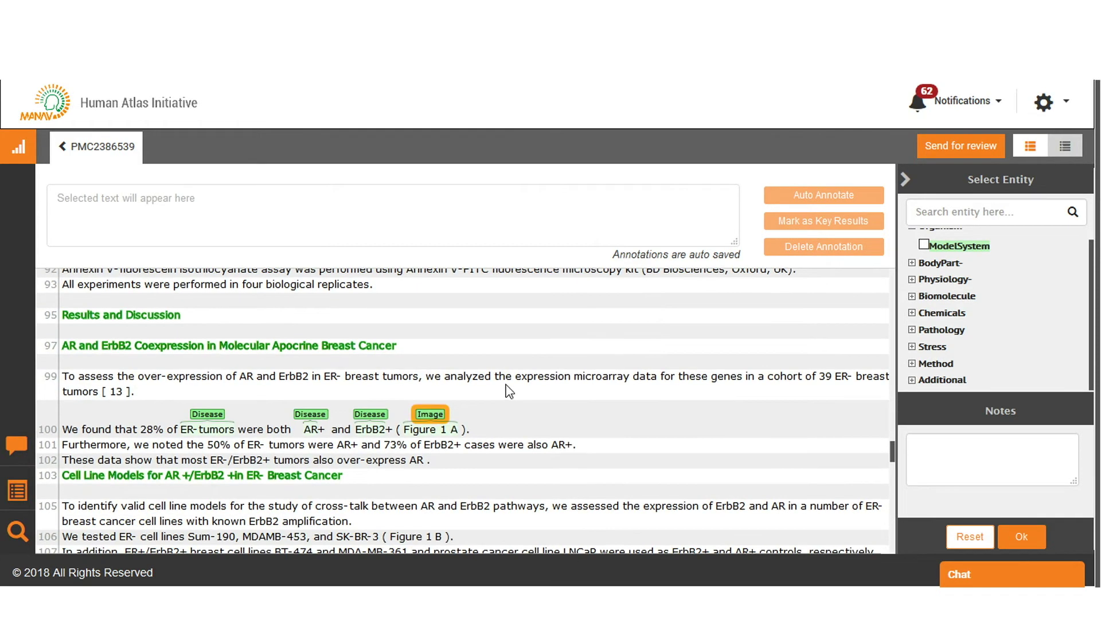
scroll(509, 392, "down", 3)
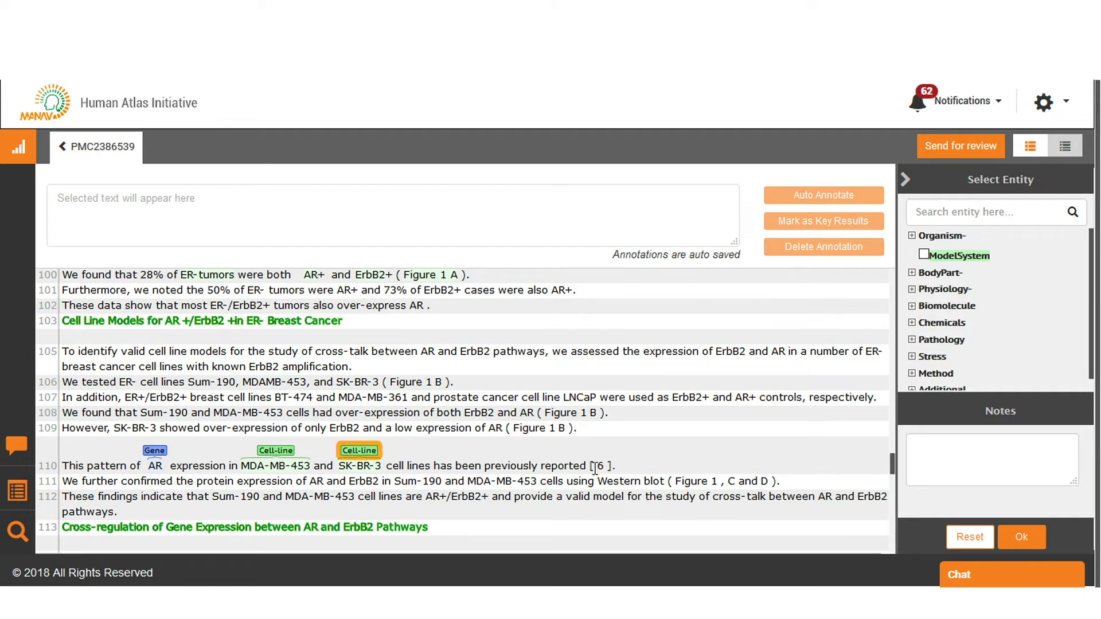
left_click_drag(592, 465, 611, 466)
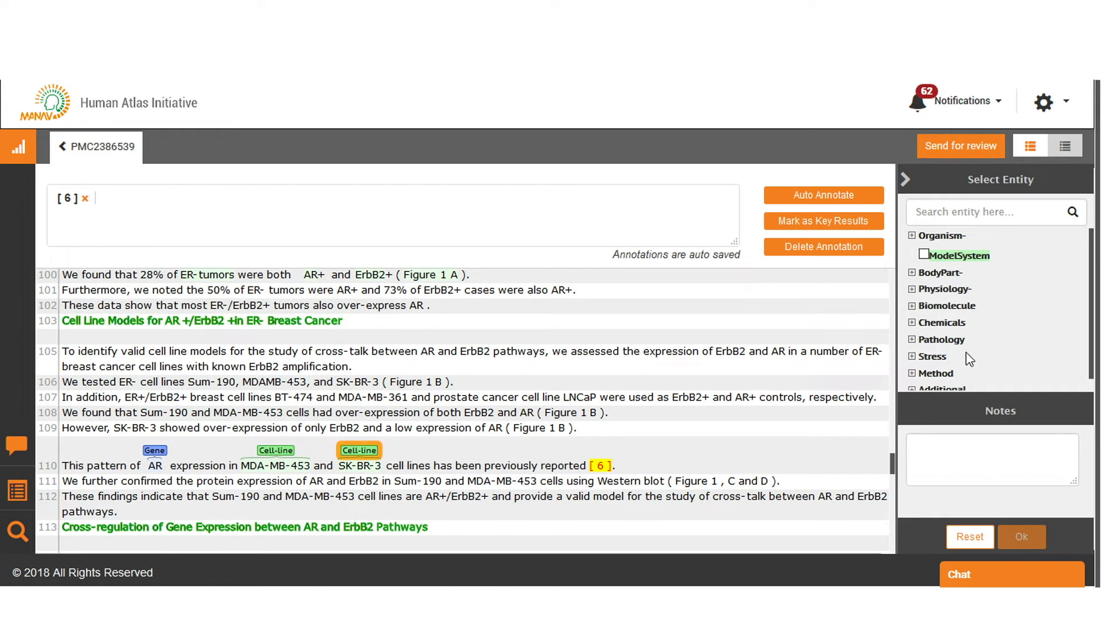
scroll(914, 367, "down", 1)
left_click(912, 380)
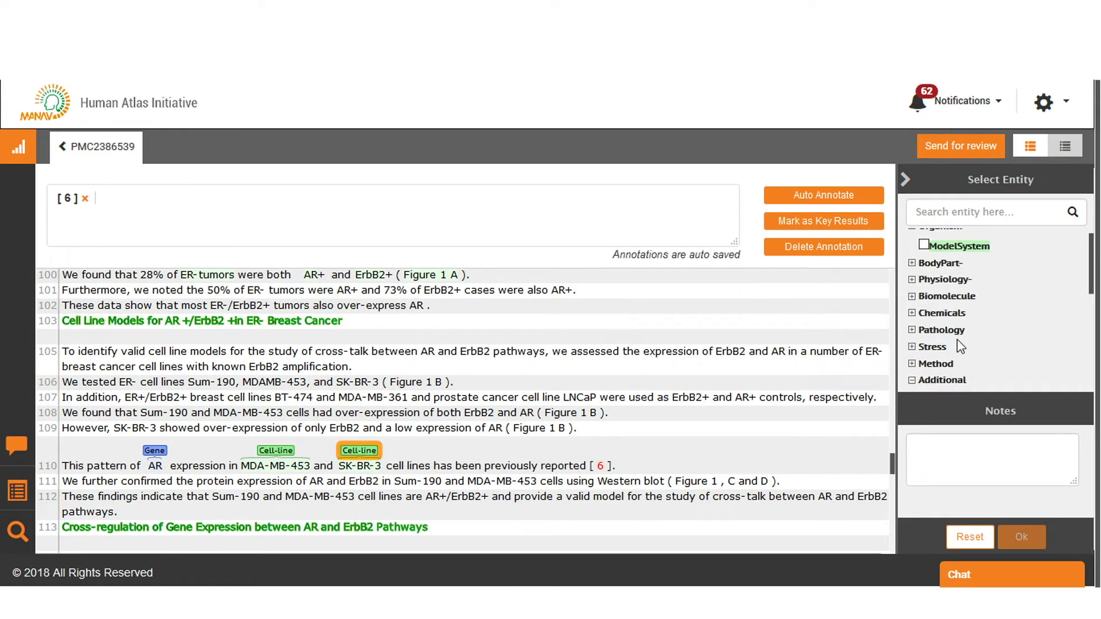
scroll(960, 347, "down", 2)
left_click(952, 332)
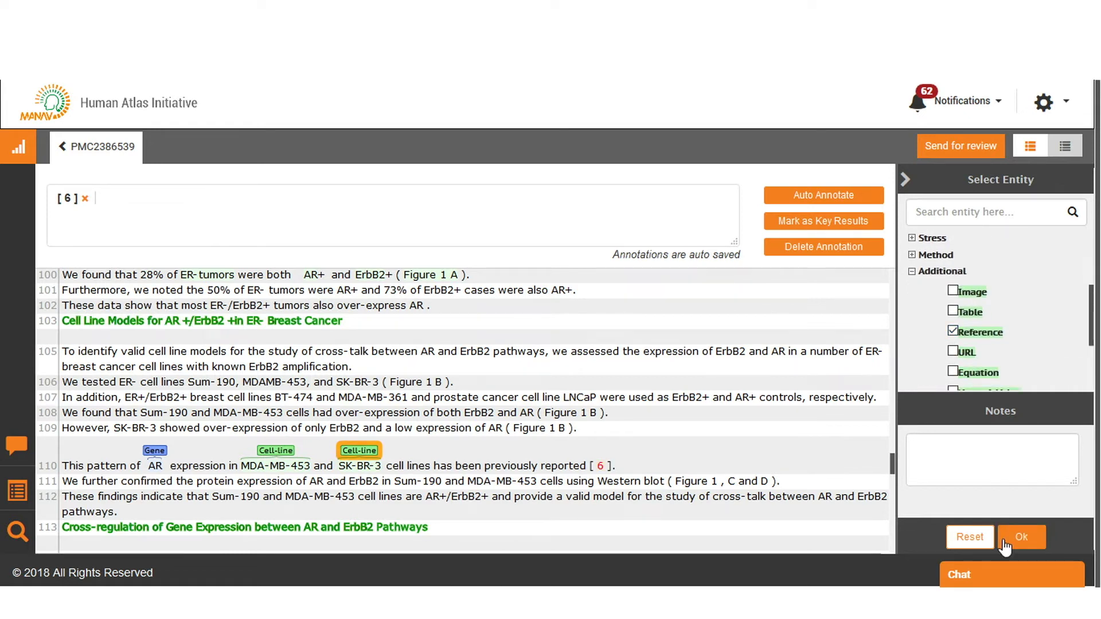
left_click(1021, 537)
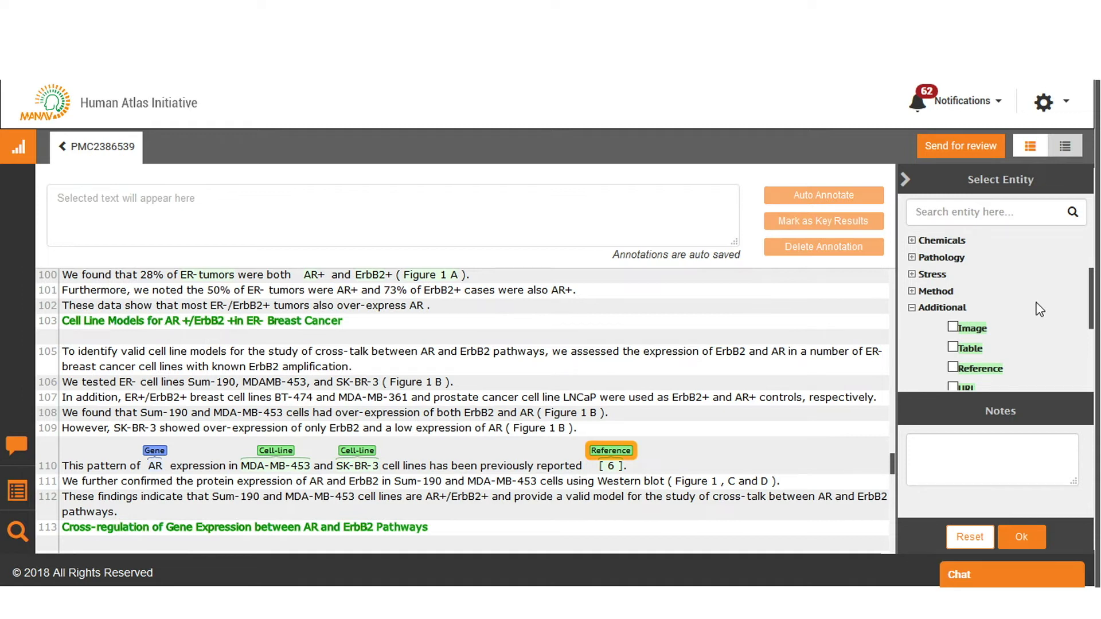
- Look through the remaining Additional entity types down to Others, leaving none of them selected
scroll(1034, 302, "down", 1)
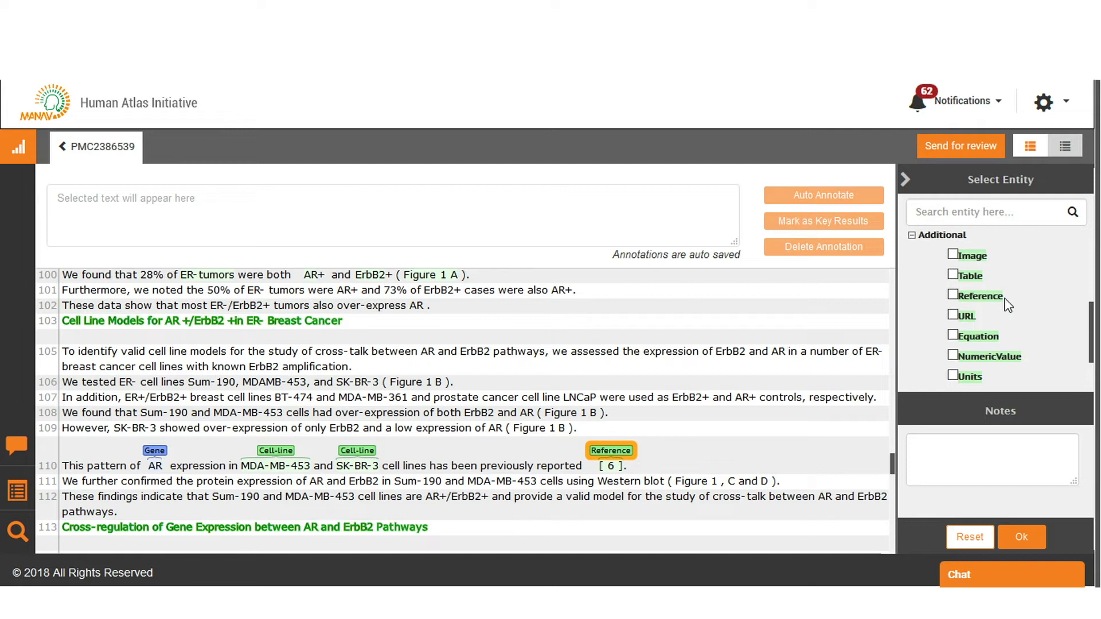
scroll(1007, 306, "down", 1)
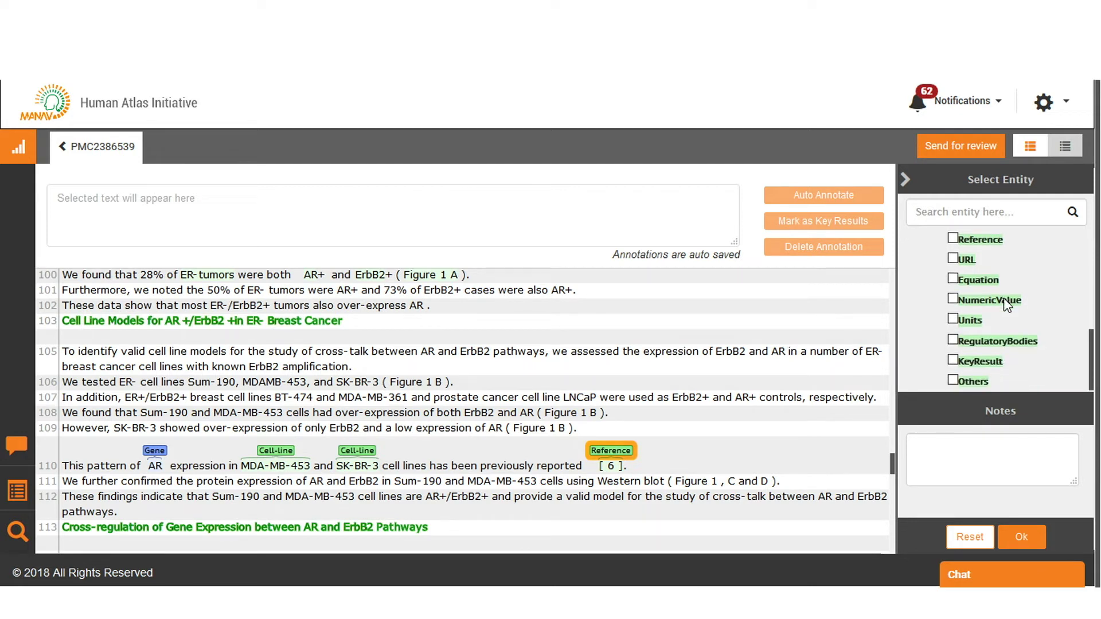
left_click(968, 382)
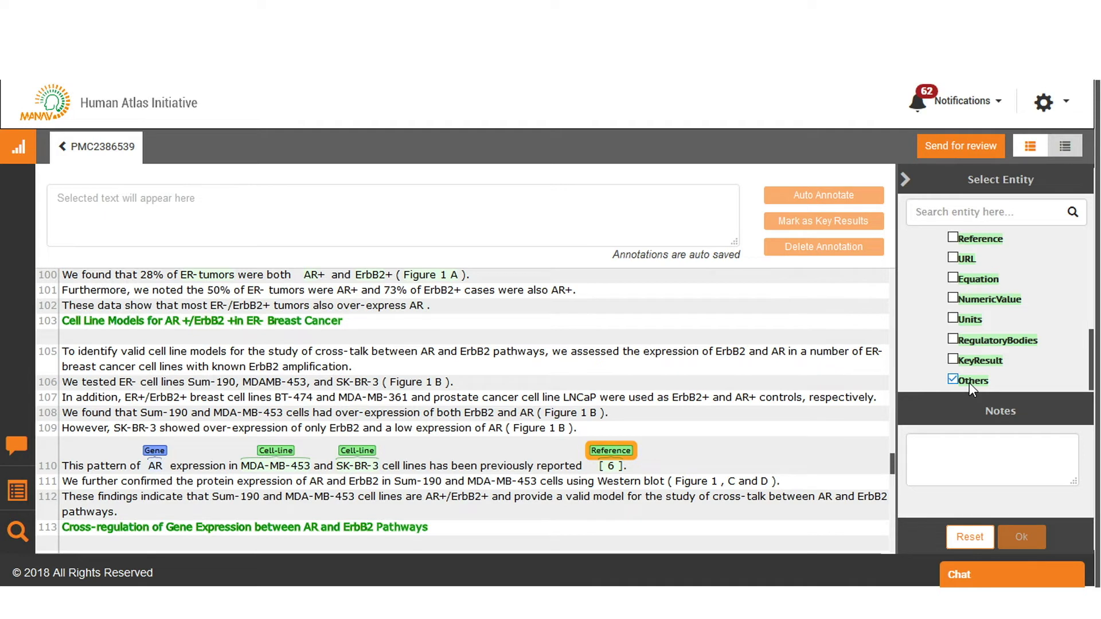
left_click(968, 381)
- Examine the tagged and untagged text from the abstract through Materials and Methods to the Results and Discussion section
scroll(450, 475, "up", 20)
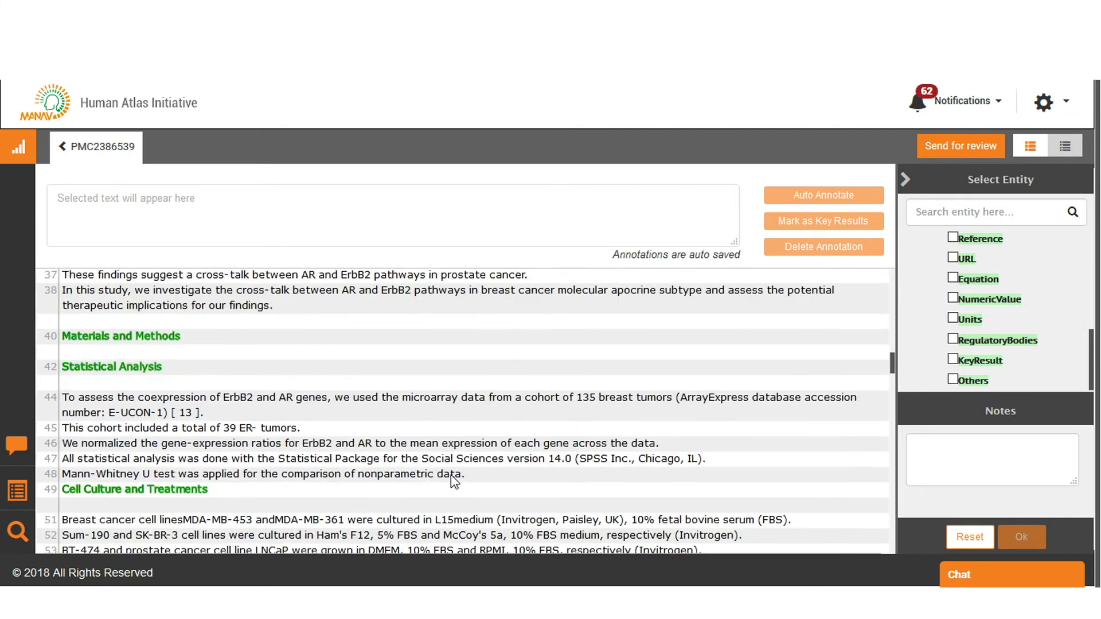
scroll(451, 481, "up", 5)
scroll(450, 482, "up", 10)
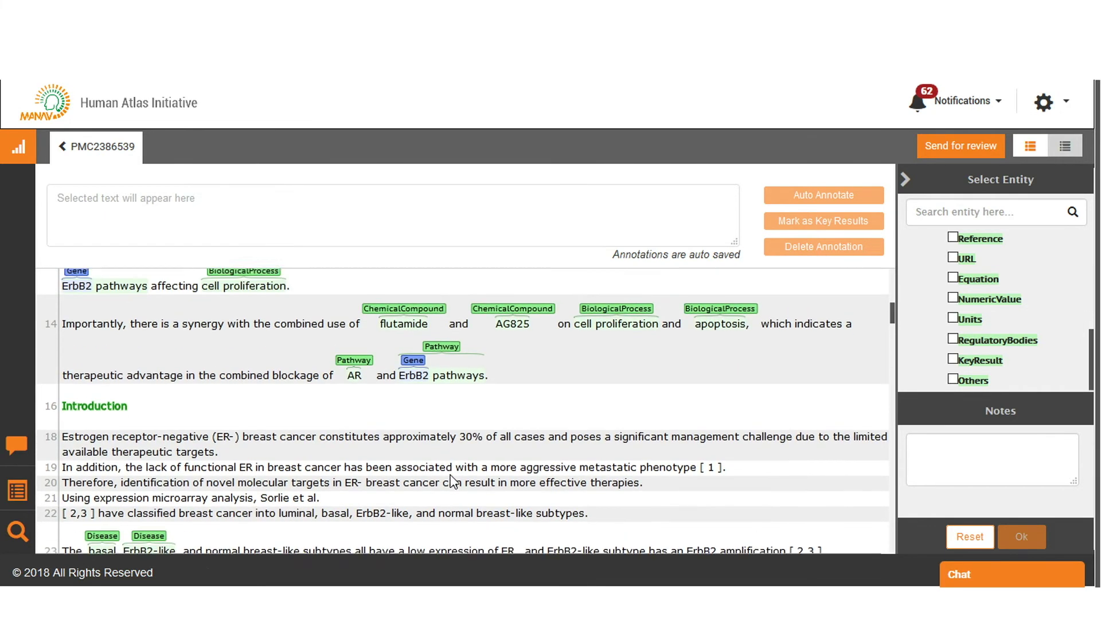
scroll(451, 473, "up", 3)
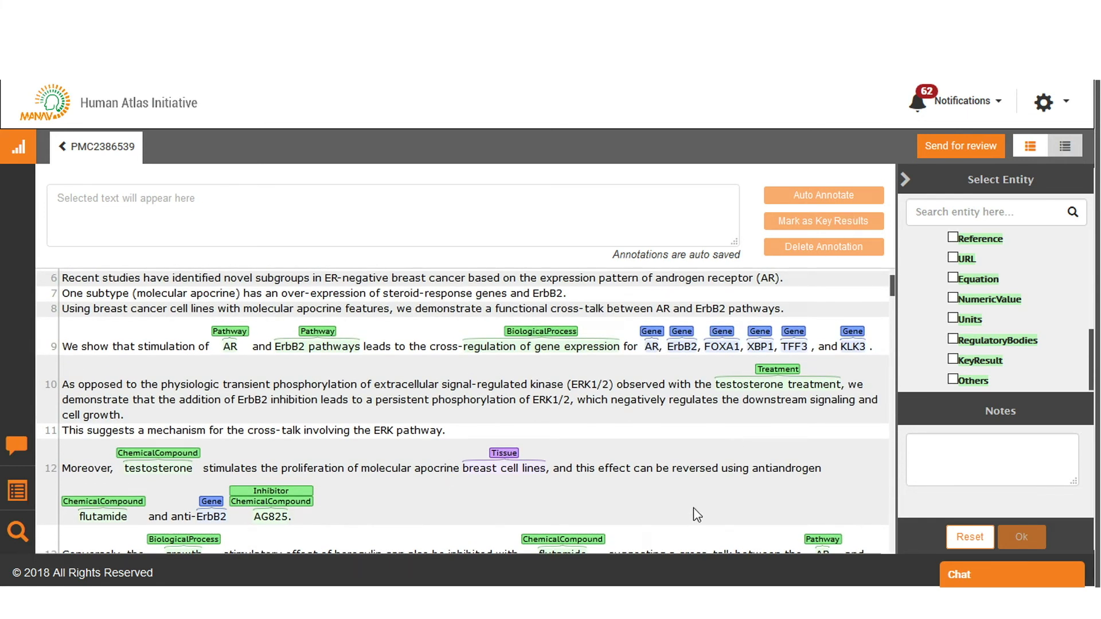
scroll(693, 499, "down", 10)
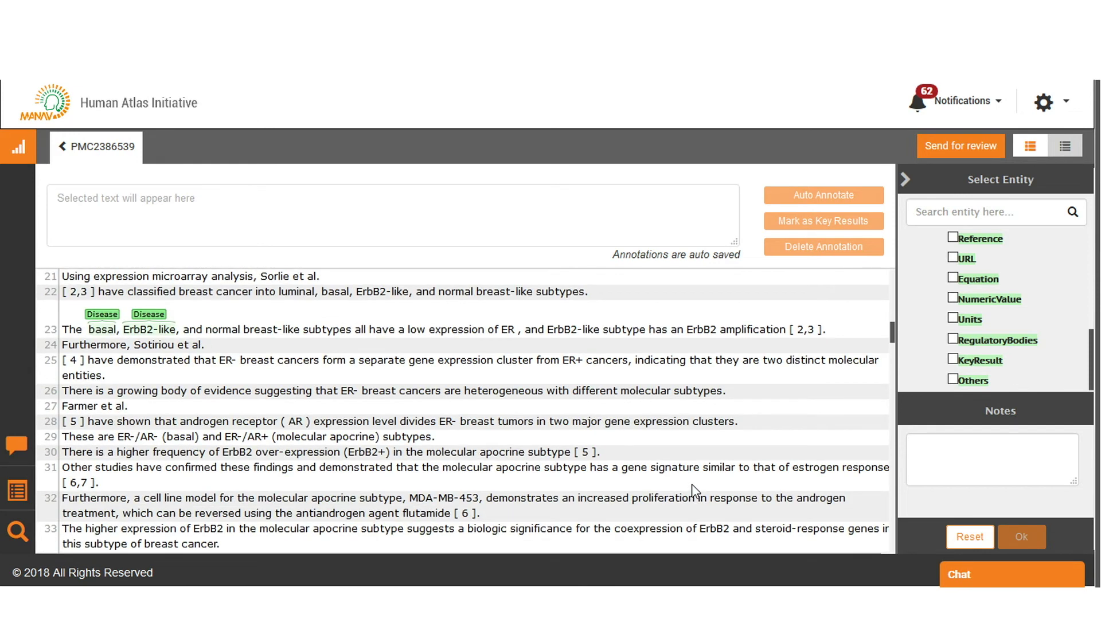
scroll(692, 486, "down", 9)
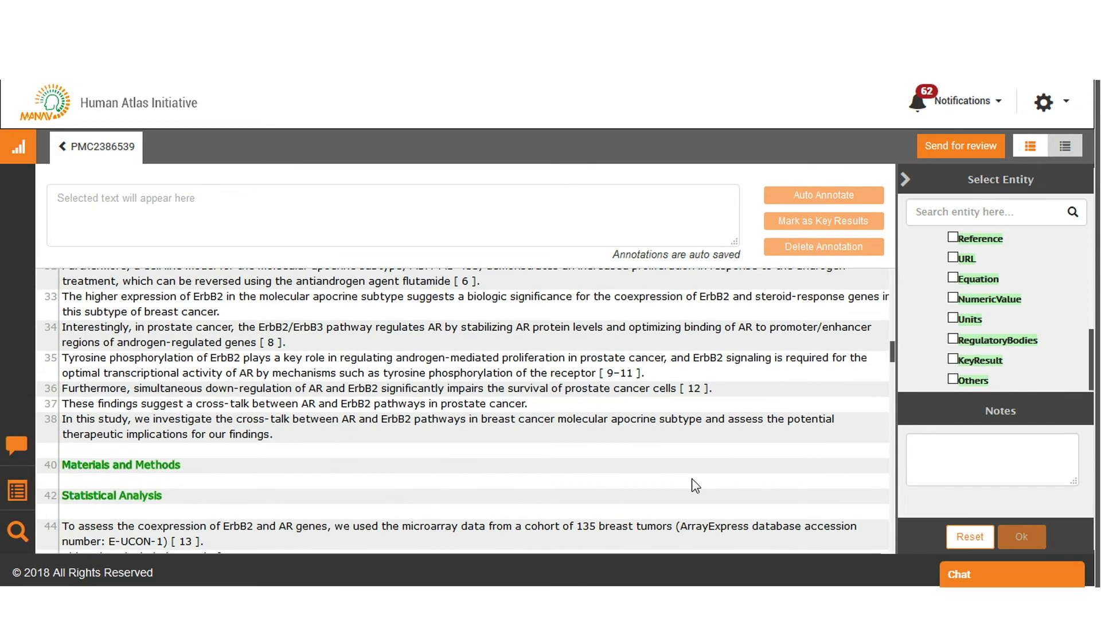
scroll(695, 486, "down", 5)
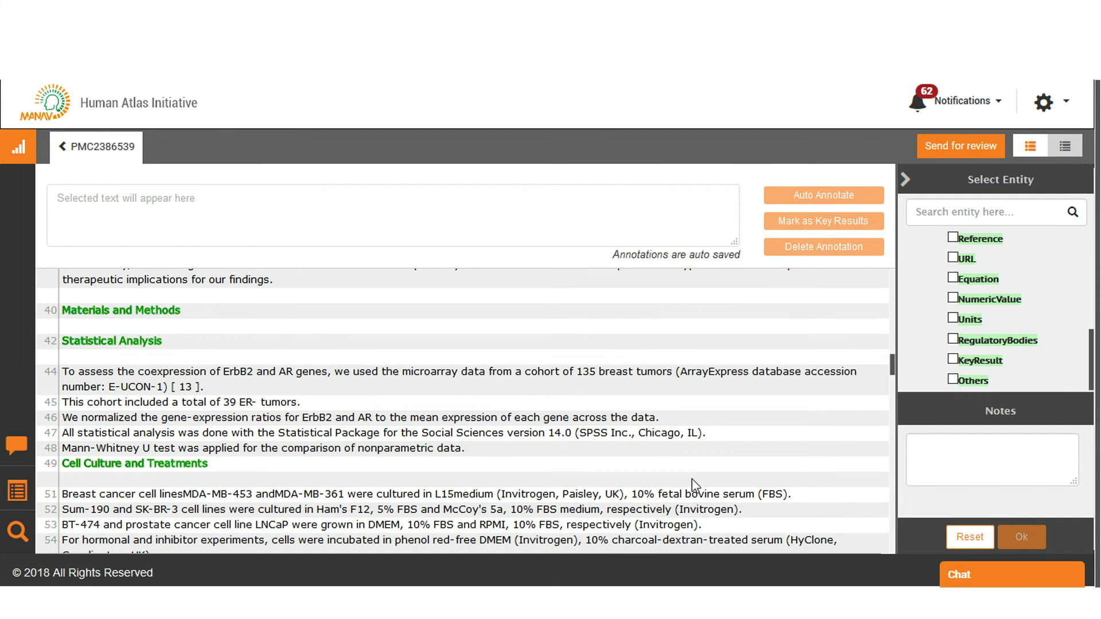
scroll(691, 479, "down", 5)
scroll(695, 486, "down", 15)
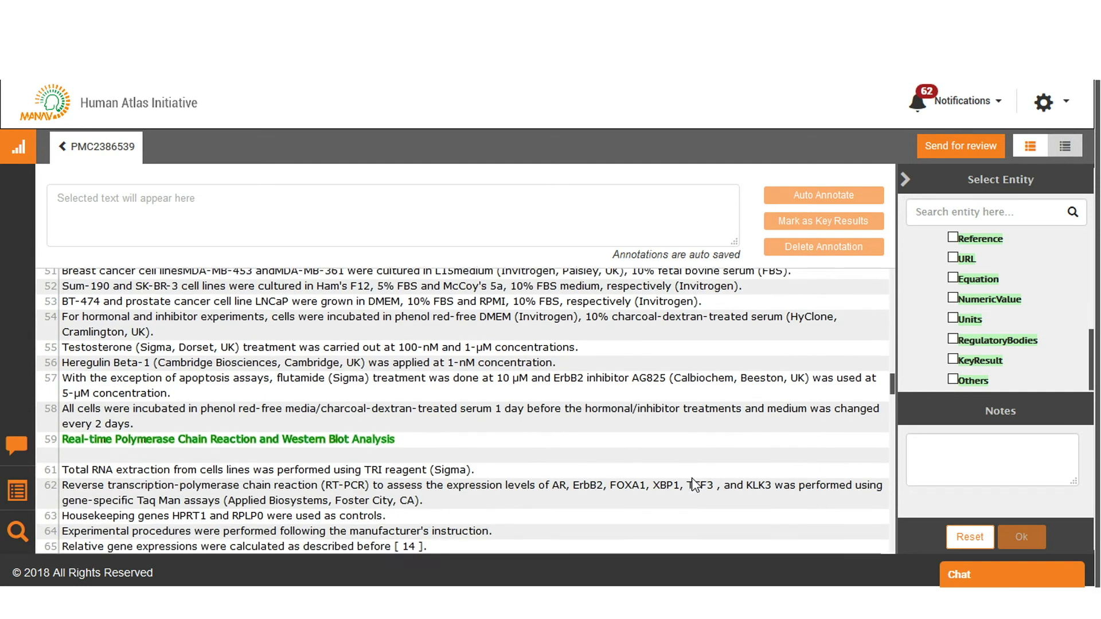
scroll(695, 485, "down", 10)
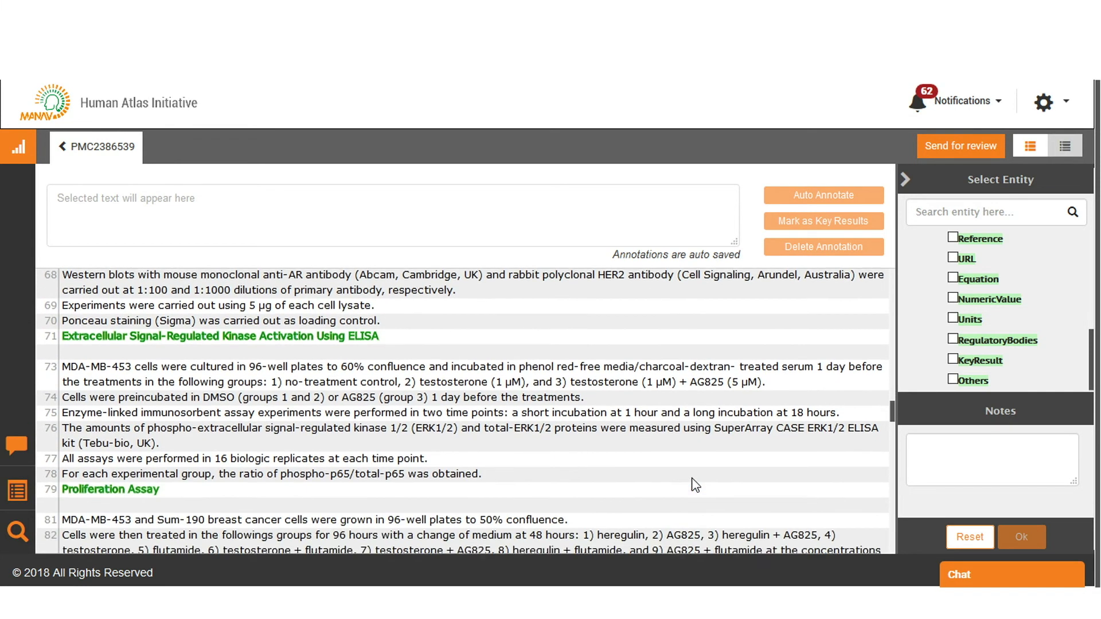
scroll(695, 486, "down", 12)
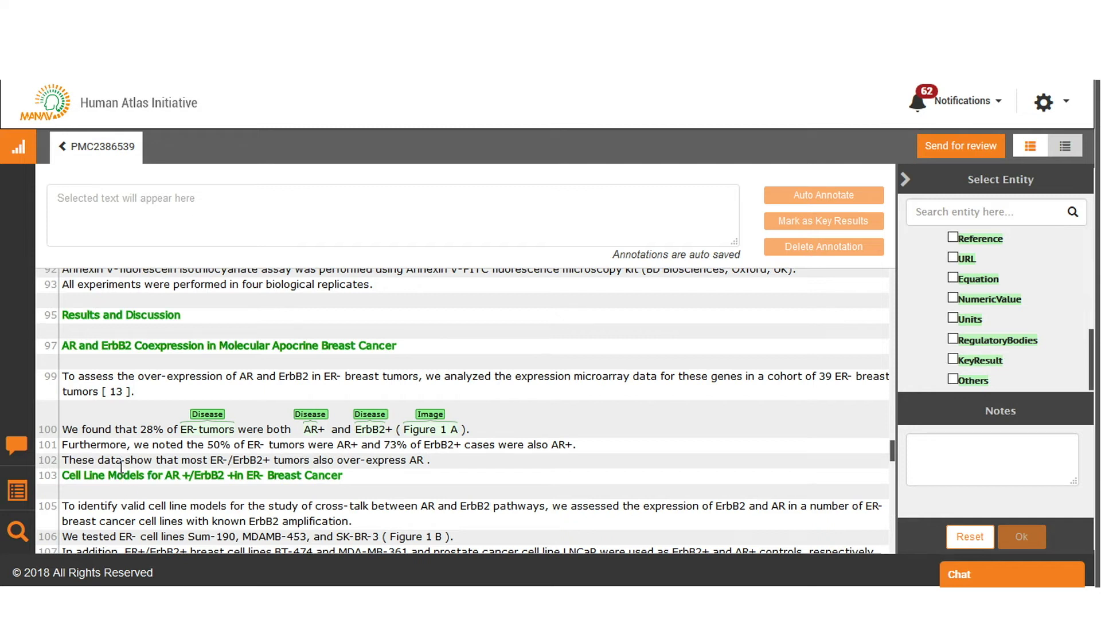
- Mark the passage from "28% of ER-tumors" on line 100 through "over-express AR" on line 102 as a key result and check the document's key results summary
left_click_drag(138, 429, 425, 460)
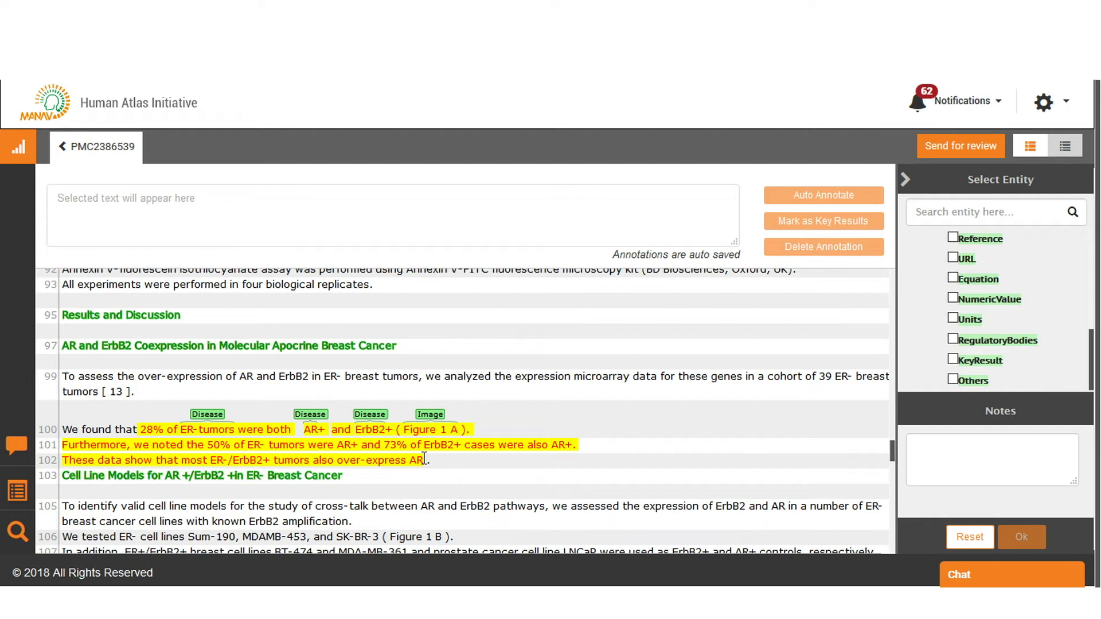
left_click(790, 228)
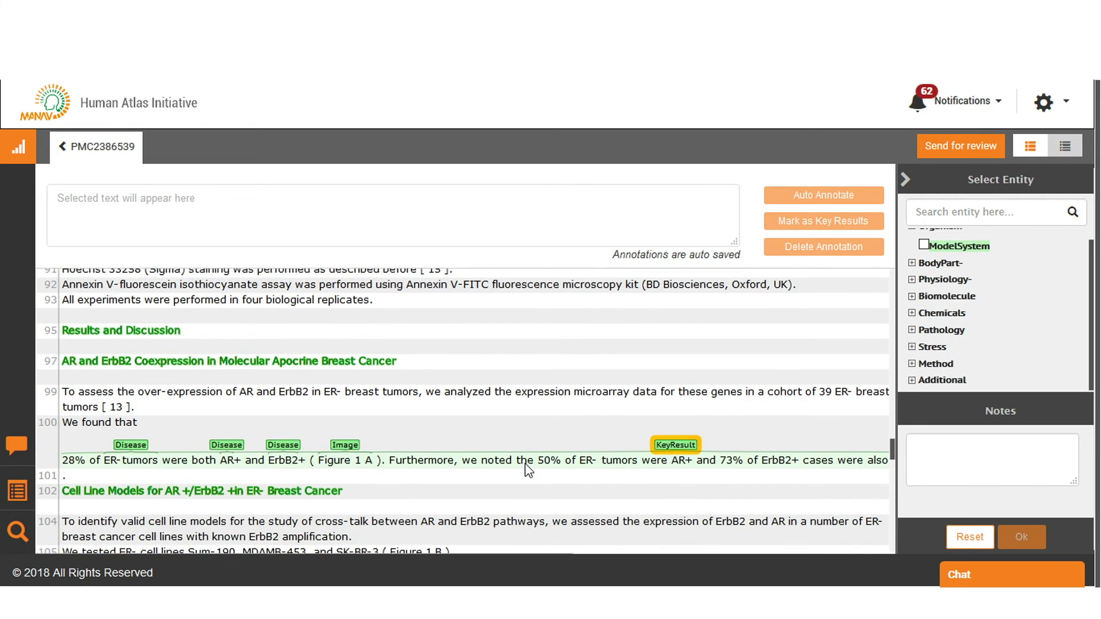
left_click(18, 491)
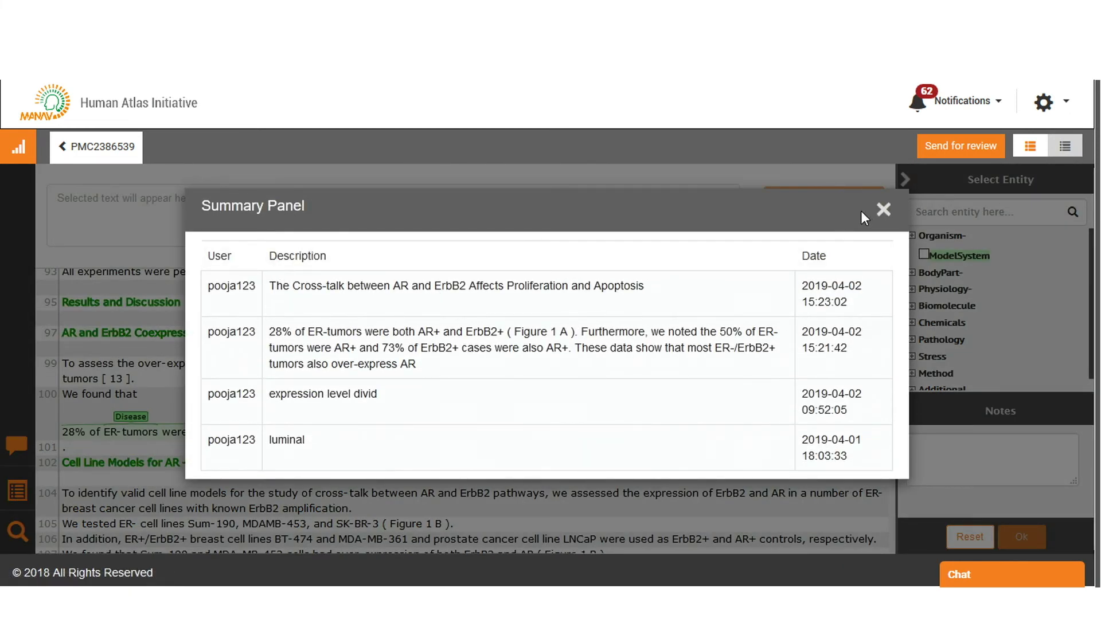
left_click(882, 218)
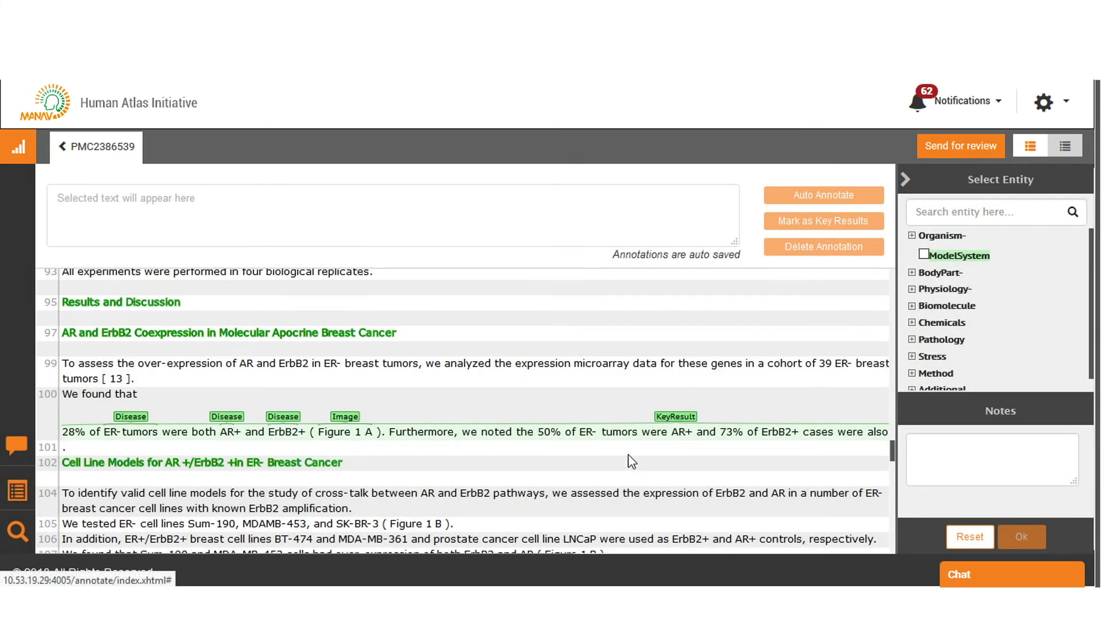
- Annotate "ER- tumors" after "50% of" inside the key result passage with the Disease entity
left_click_drag(577, 432, 638, 433)
left_click(982, 214)
type("dise")
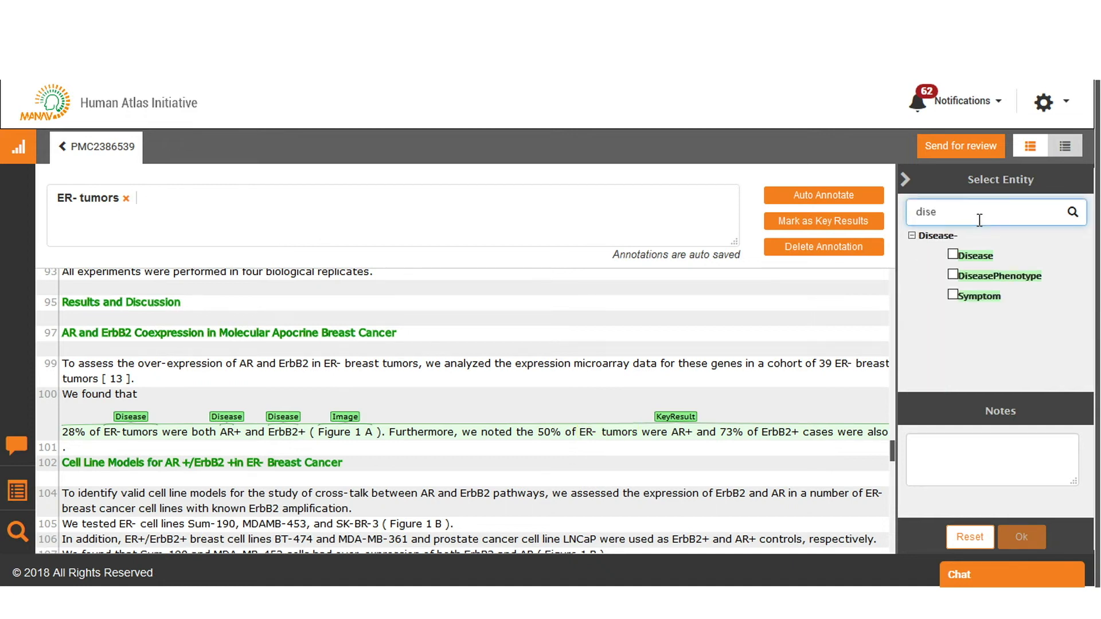
left_click(952, 254)
left_click(1041, 542)
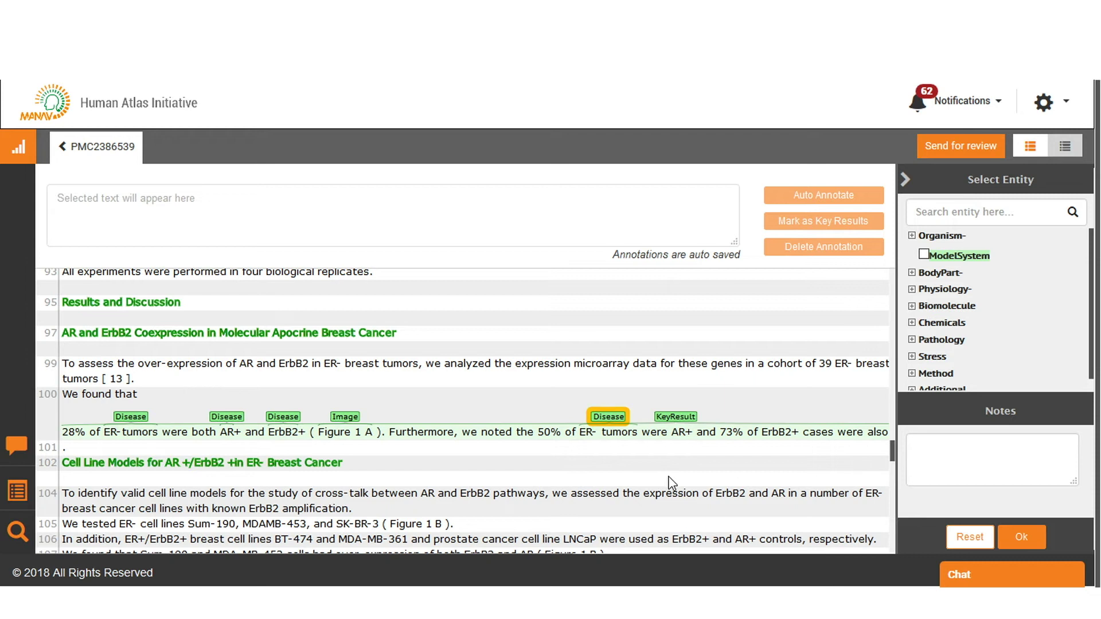
- Add the note "subtype of breast cancer" to the Disease tag on the first "ER-tumors" and check it in the document's notes list
left_click(131, 417)
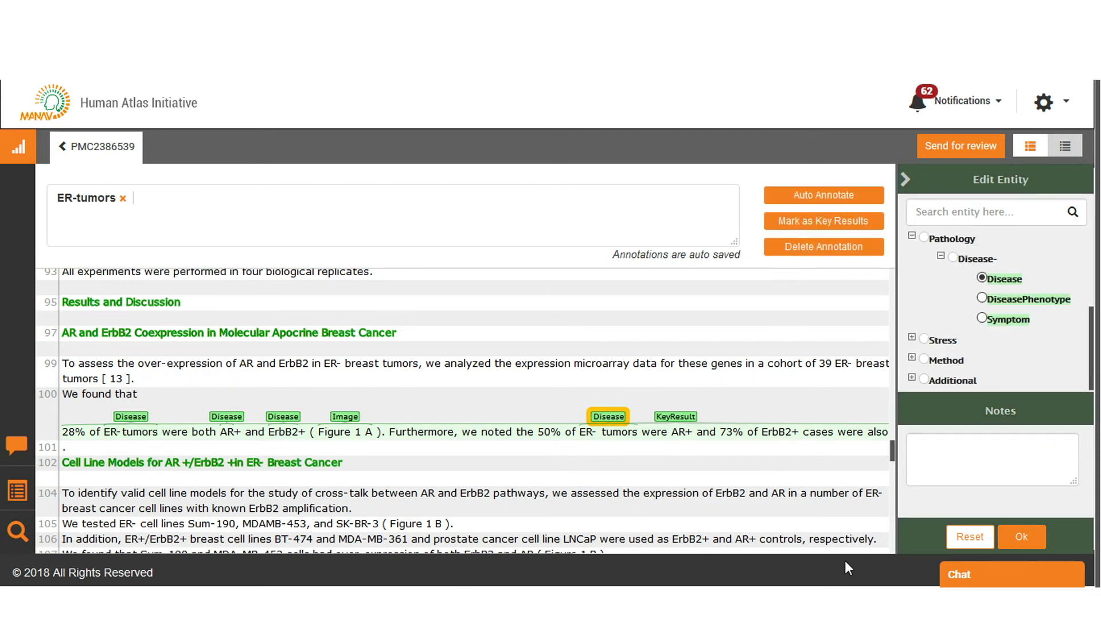
left_click(922, 453)
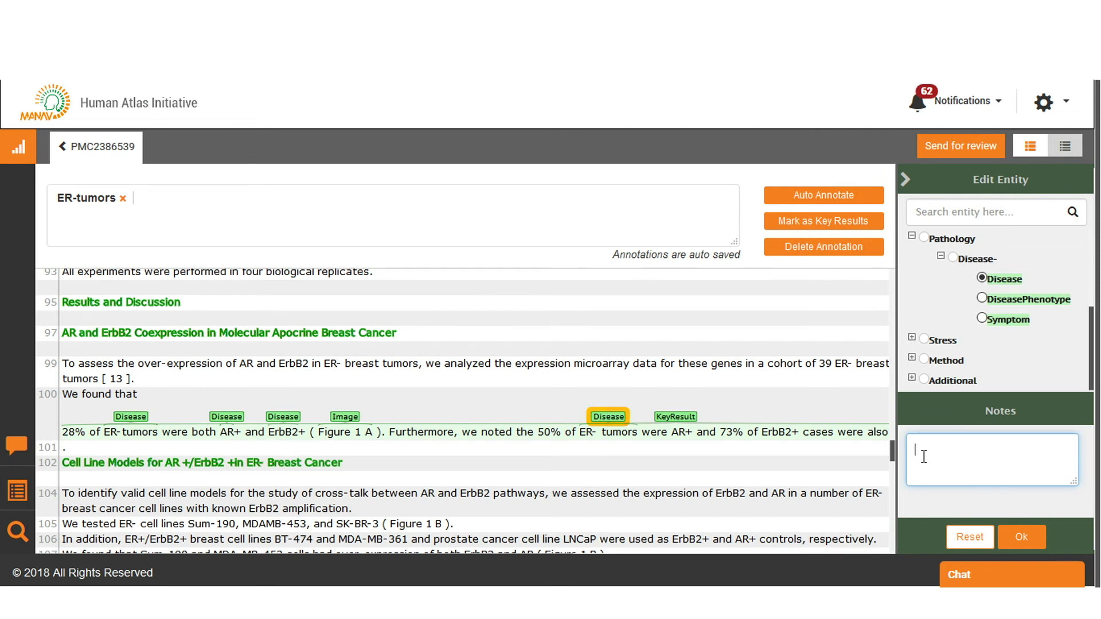
type("subtype of breast cancer")
left_click(1024, 538)
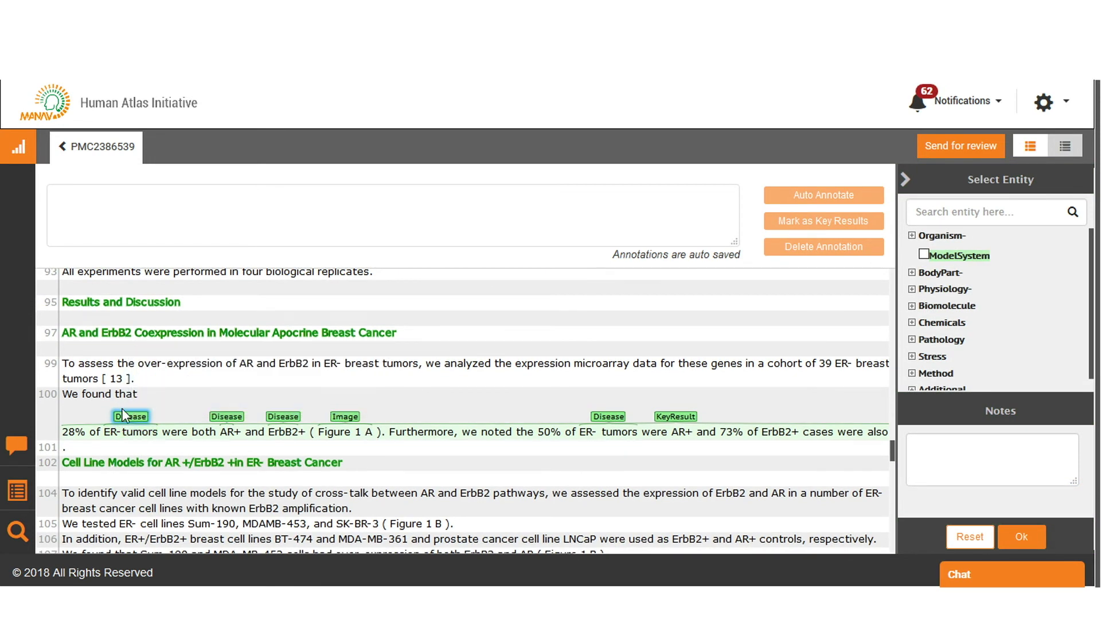
mouse_move(125, 413)
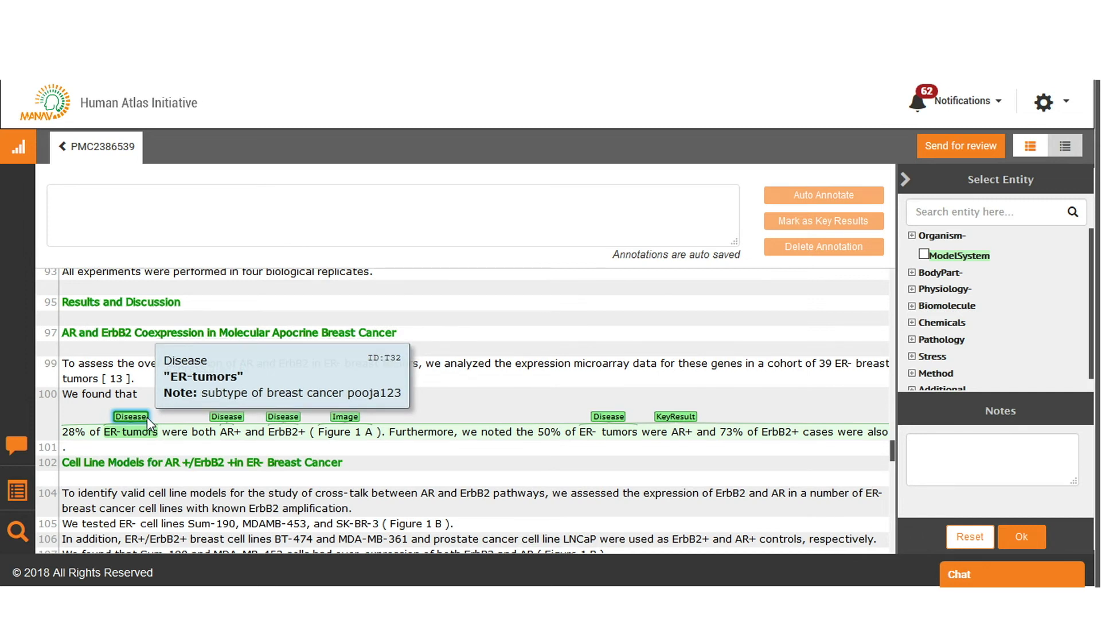
left_click(16, 446)
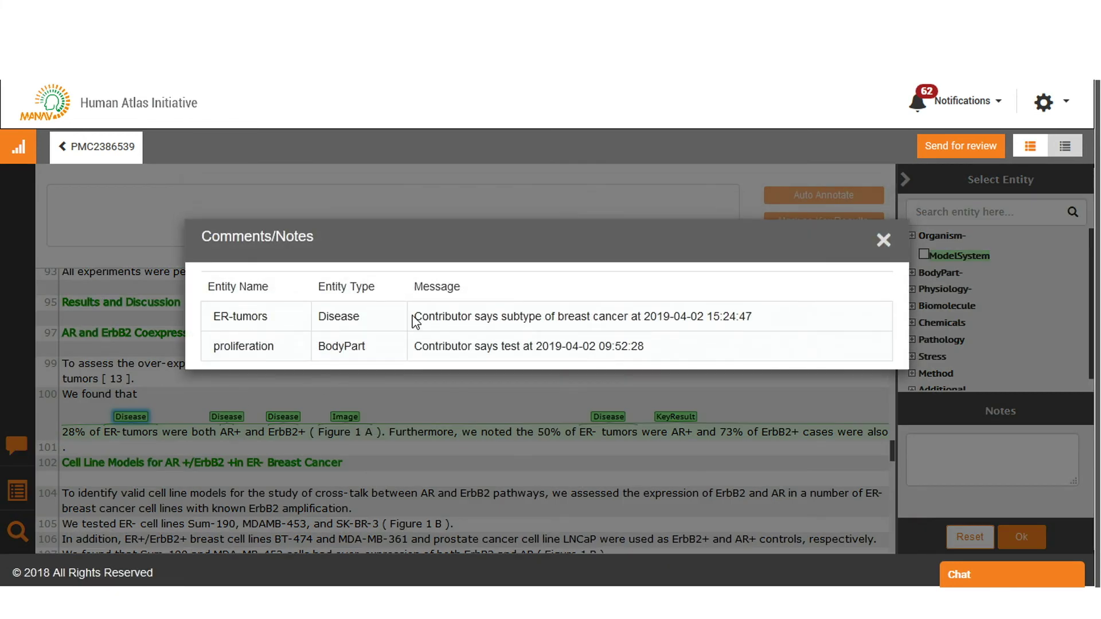
left_click(882, 240)
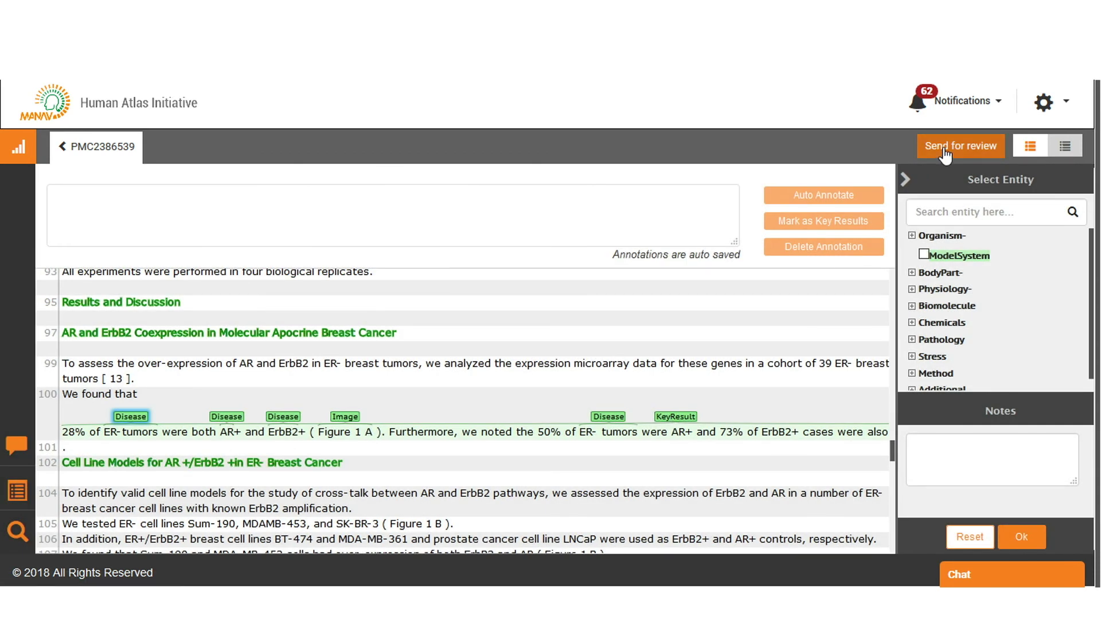
- Send the annotated document for review with the comment "please review"
left_click(941, 147)
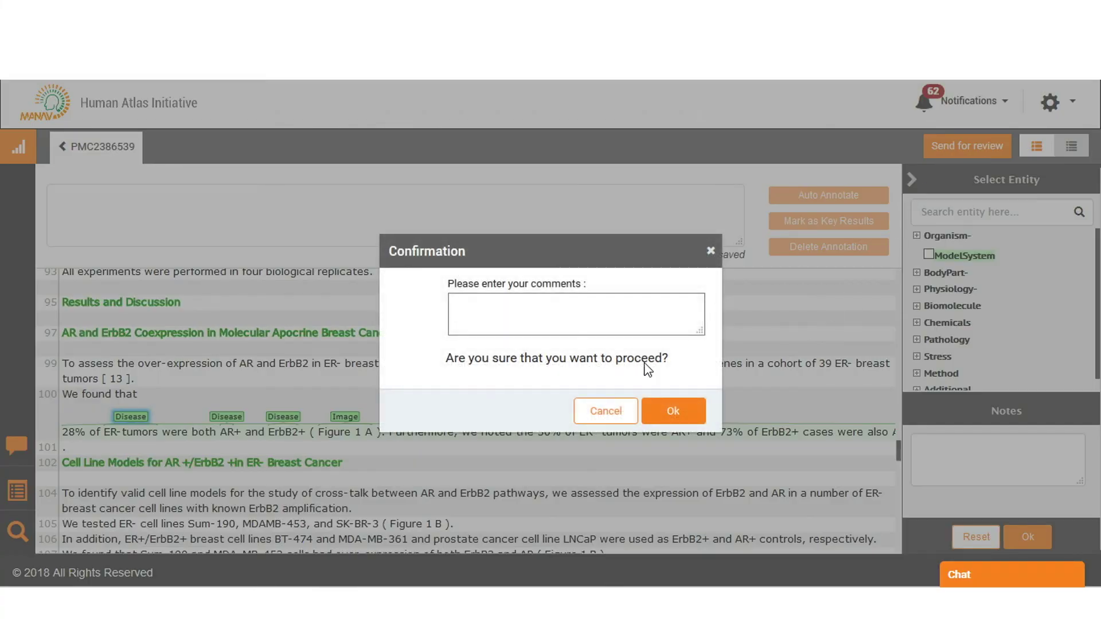
left_click(598, 324)
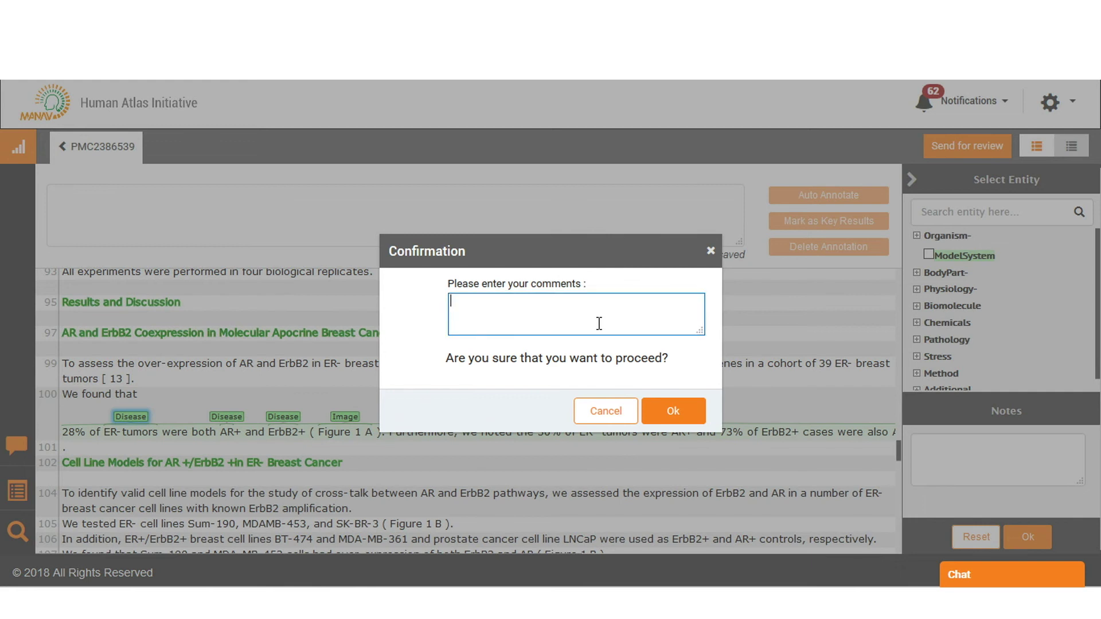
type("please review")
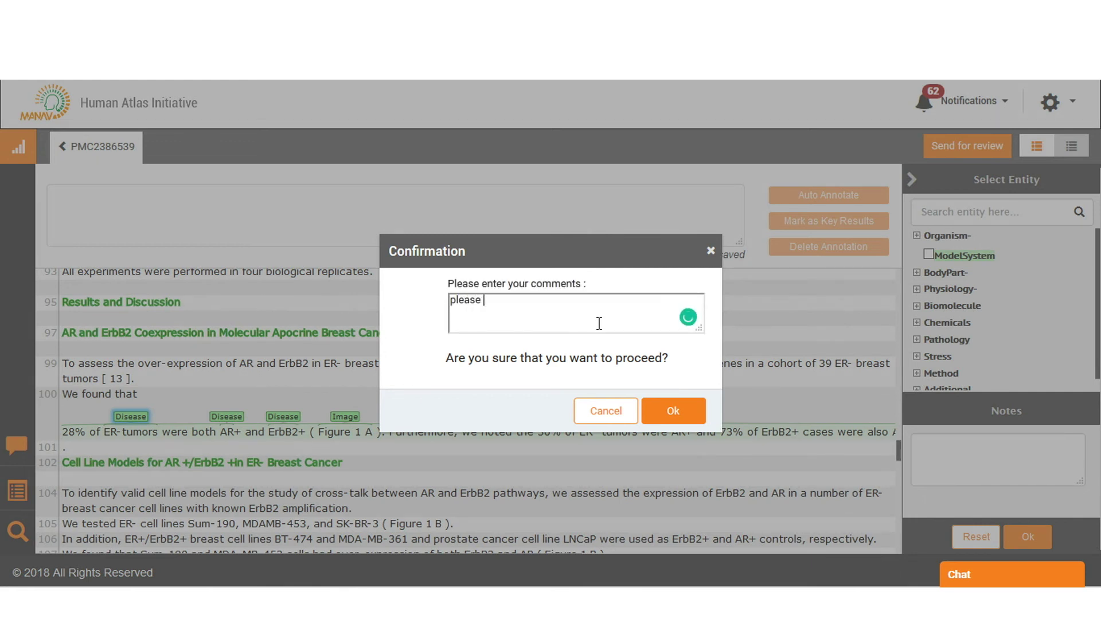
left_click(686, 418)
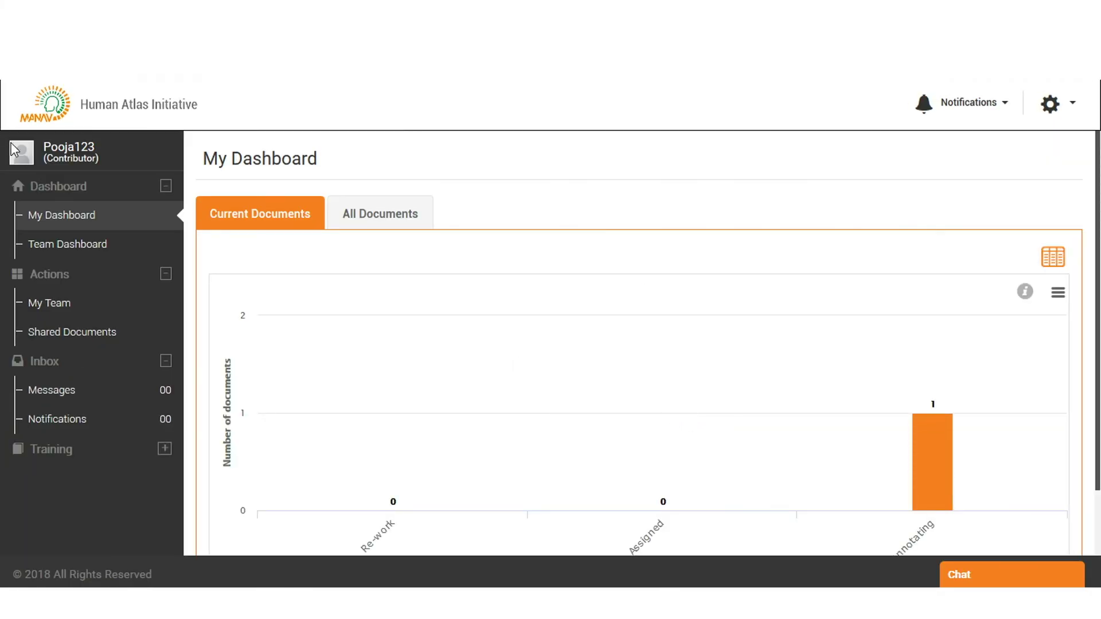
- Open PMC2386539 for viewing from the Awaiting Internal Review group of all documents, and return to the dashboard
left_click(370, 228)
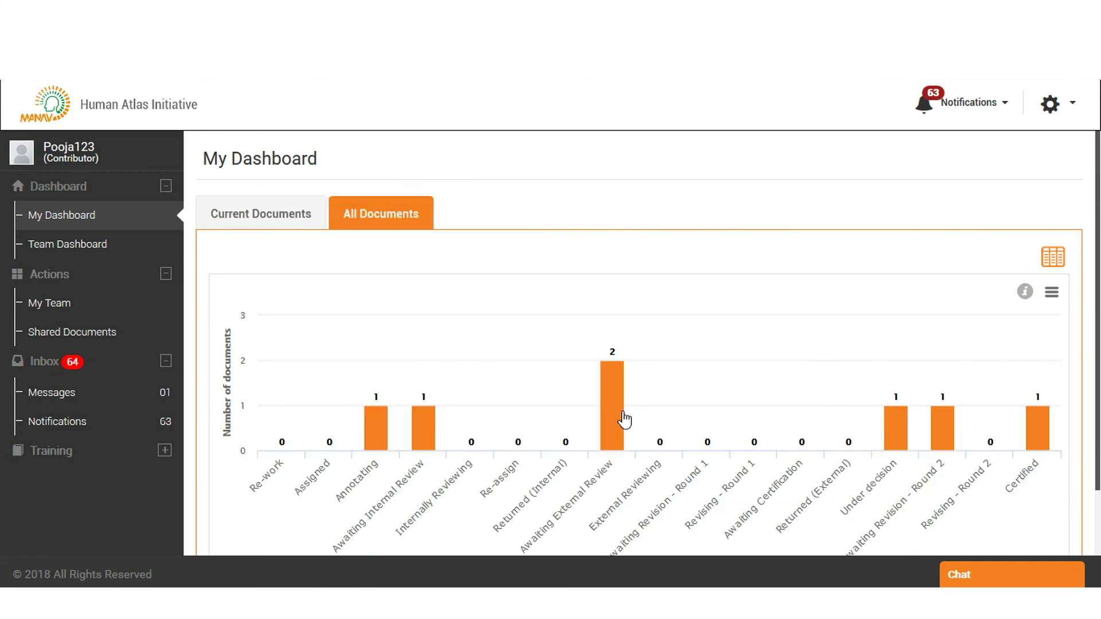
mouse_move(627, 420)
left_click(419, 443)
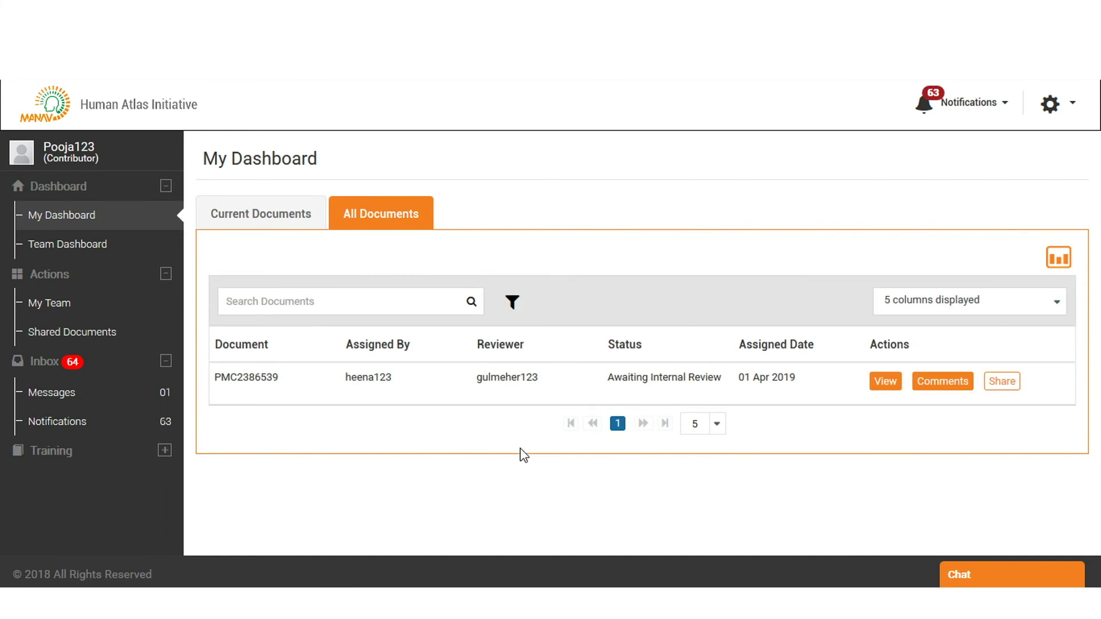
left_click(875, 379)
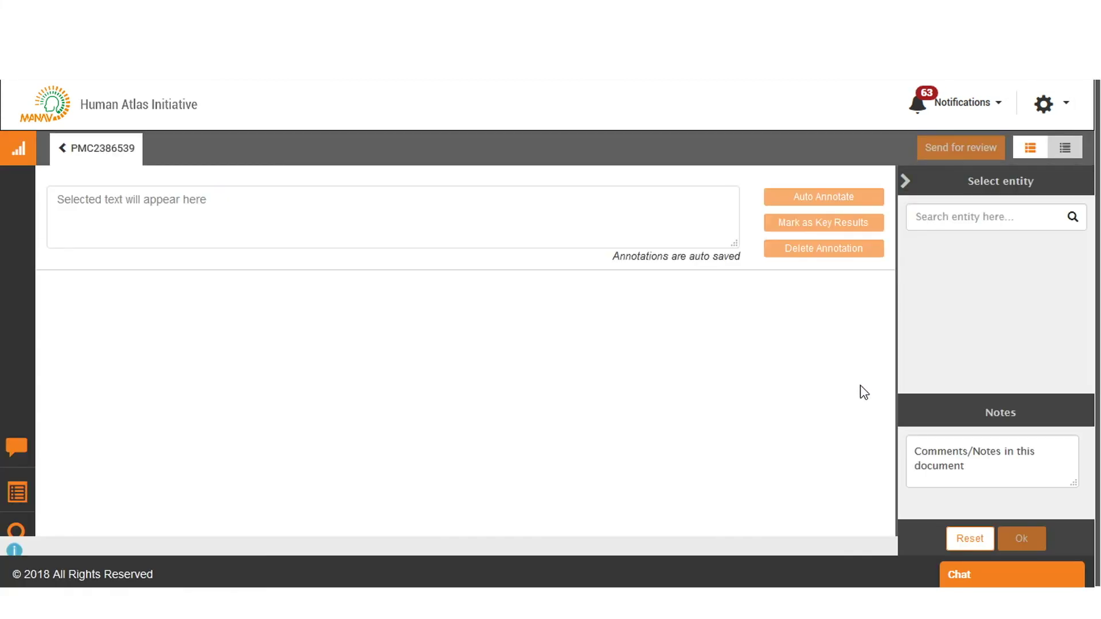
left_click(17, 44)
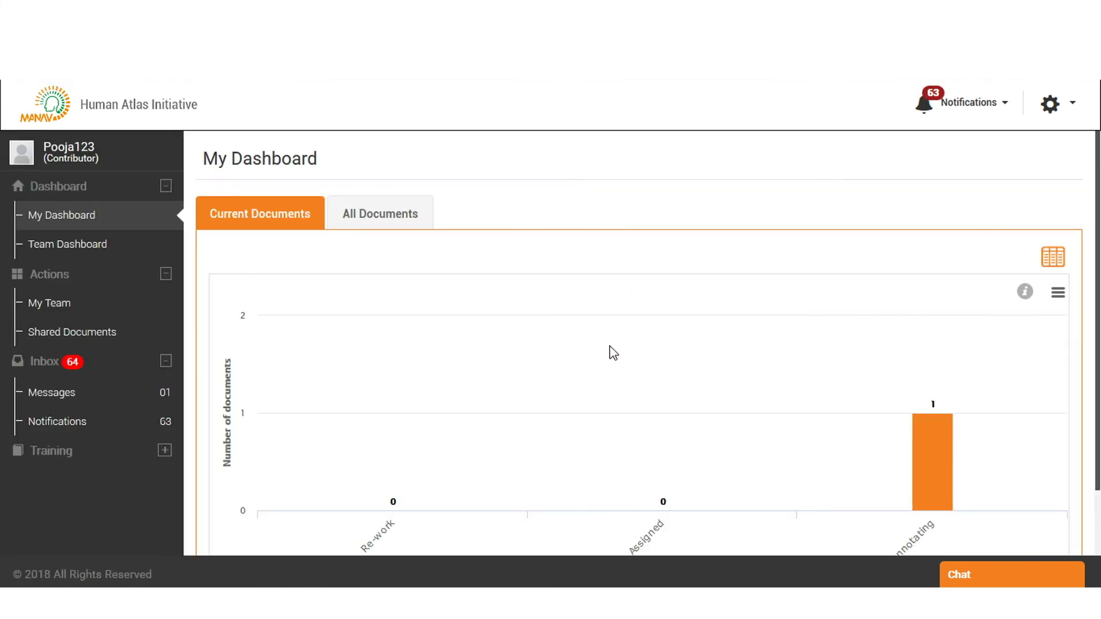
- List the documents awaiting internal review among all documents and check the status of PMC2386539
left_click(413, 220)
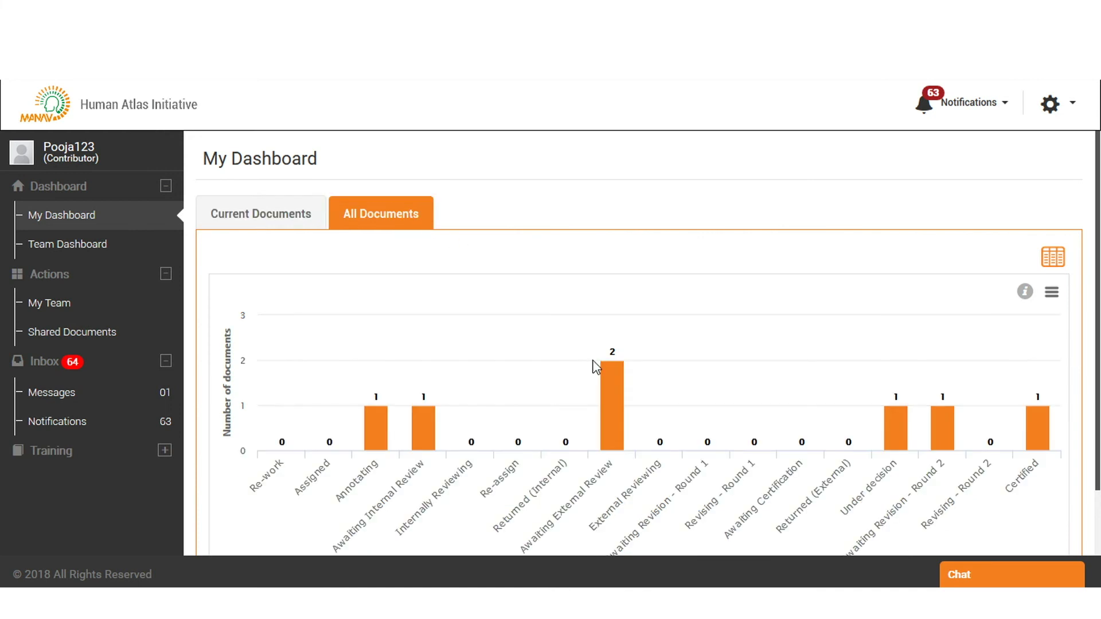
mouse_move(423, 442)
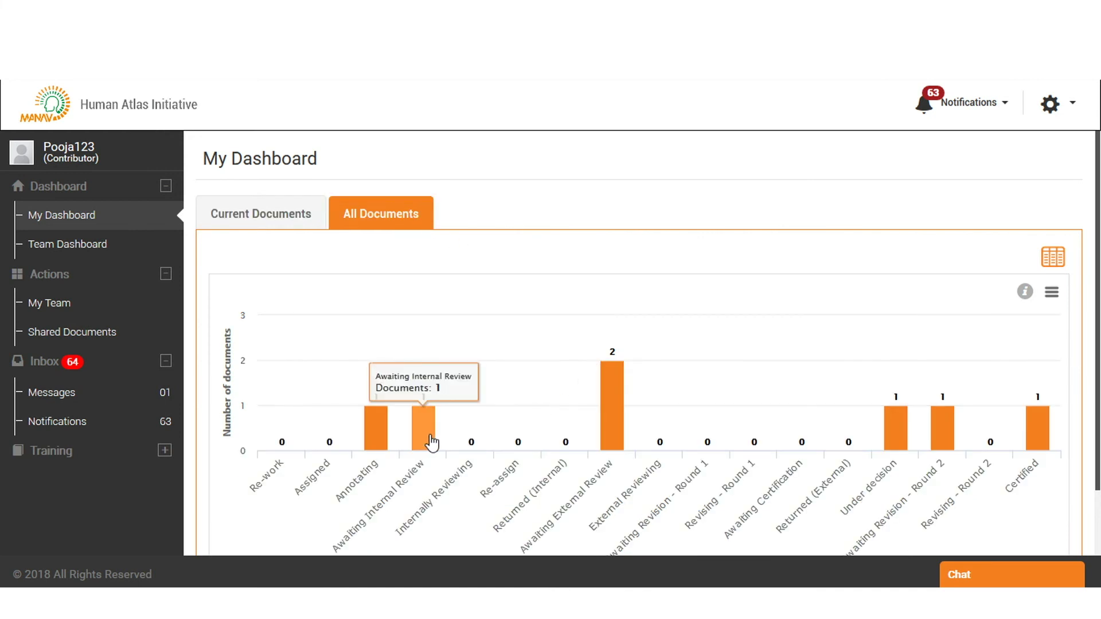
left_click(431, 442)
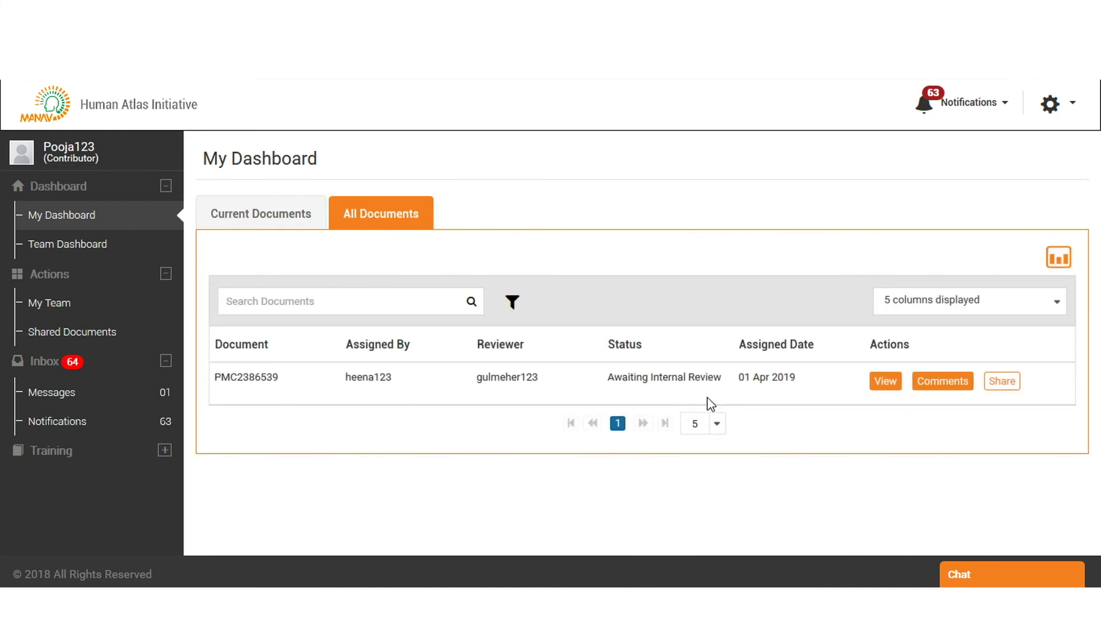
left_click_drag(608, 378, 720, 386)
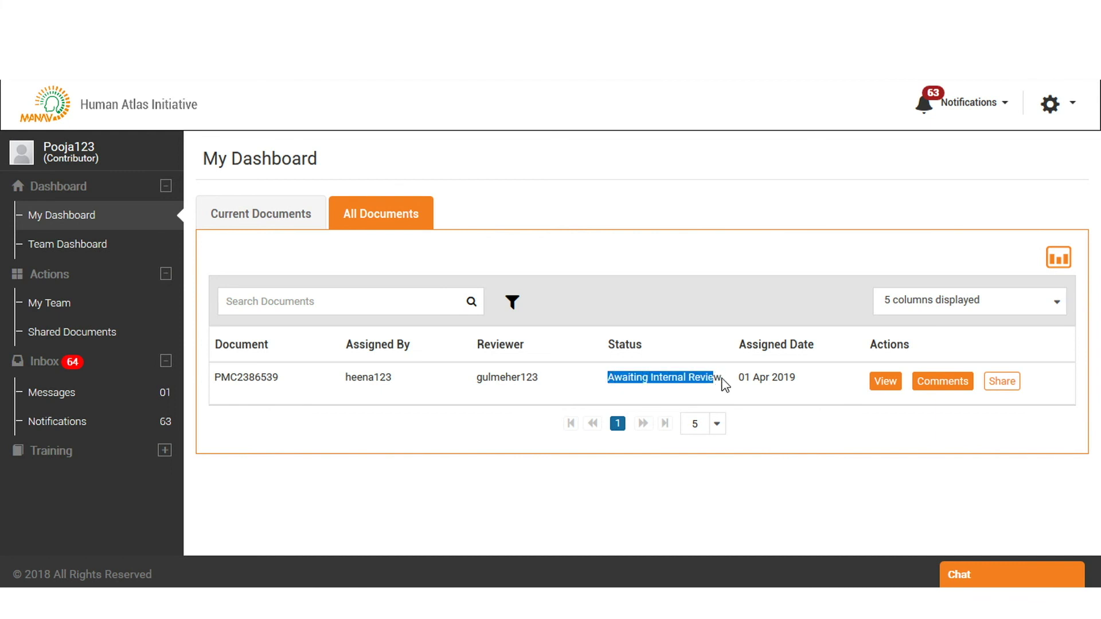
left_click(634, 397)
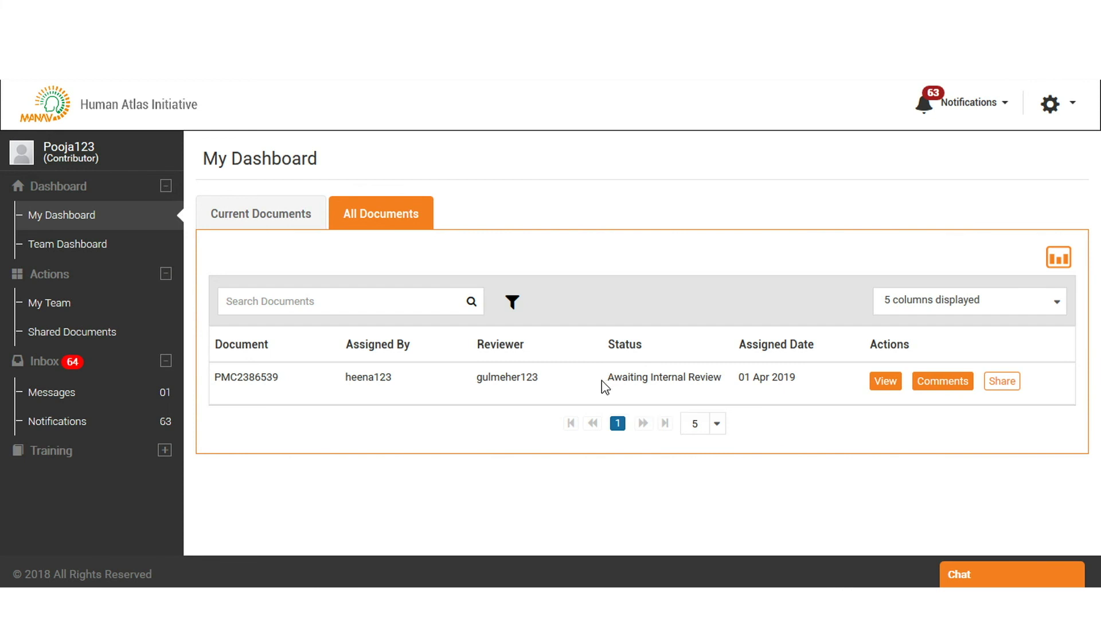
left_click_drag(607, 380, 727, 392)
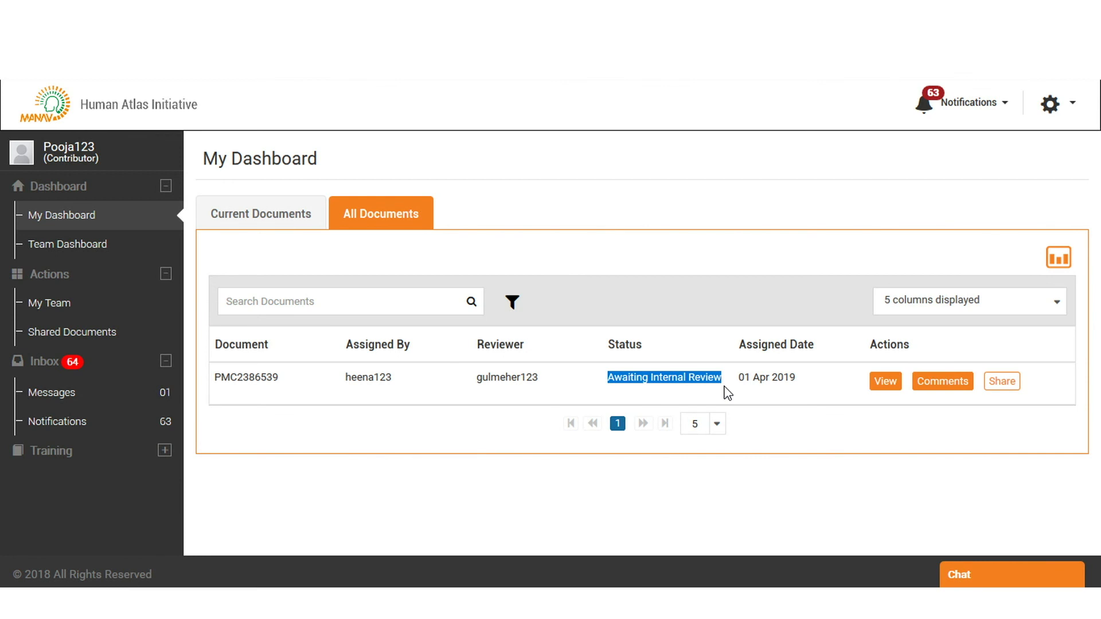